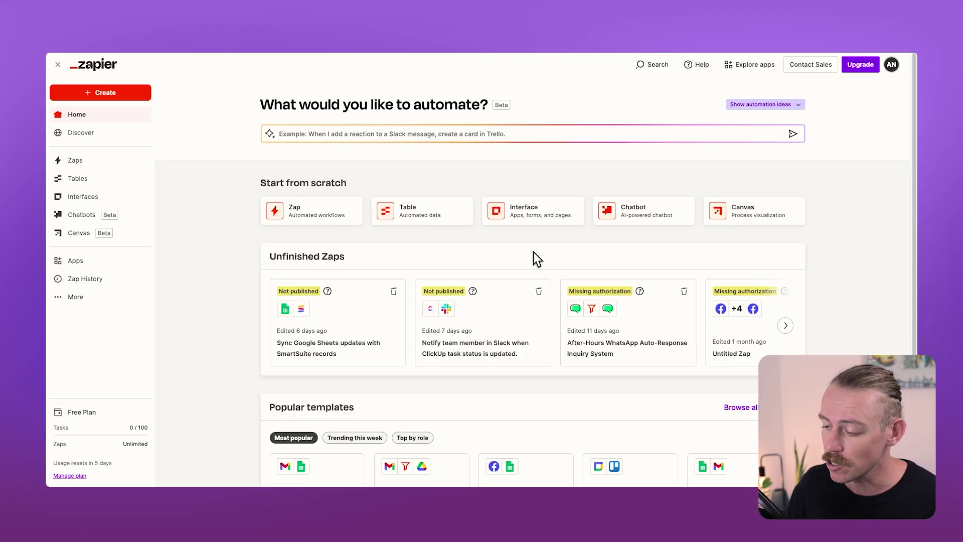
Step: Start a new Zap and ask Copilot for a Zap where a signed Dubsado contract creates a ClickUp project task
left_click(126, 96)
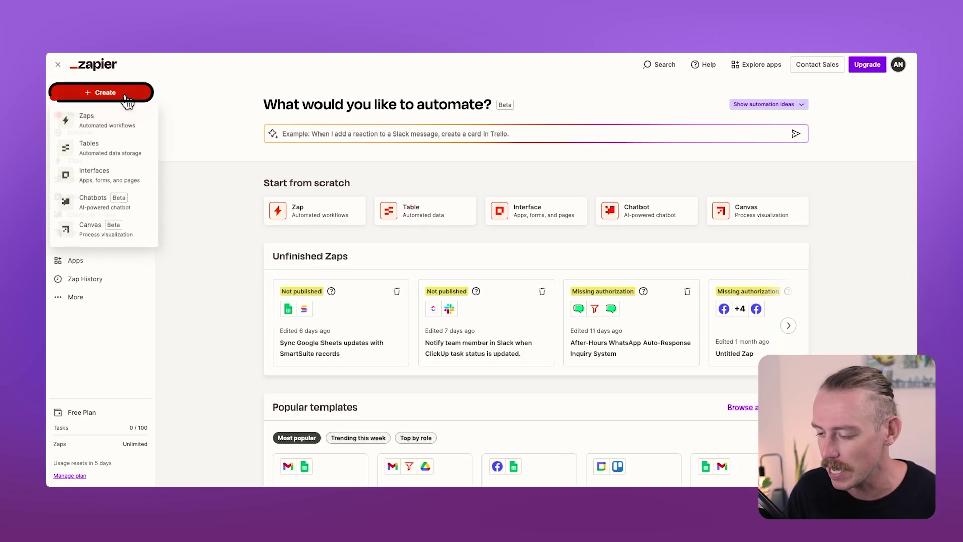
left_click(139, 130)
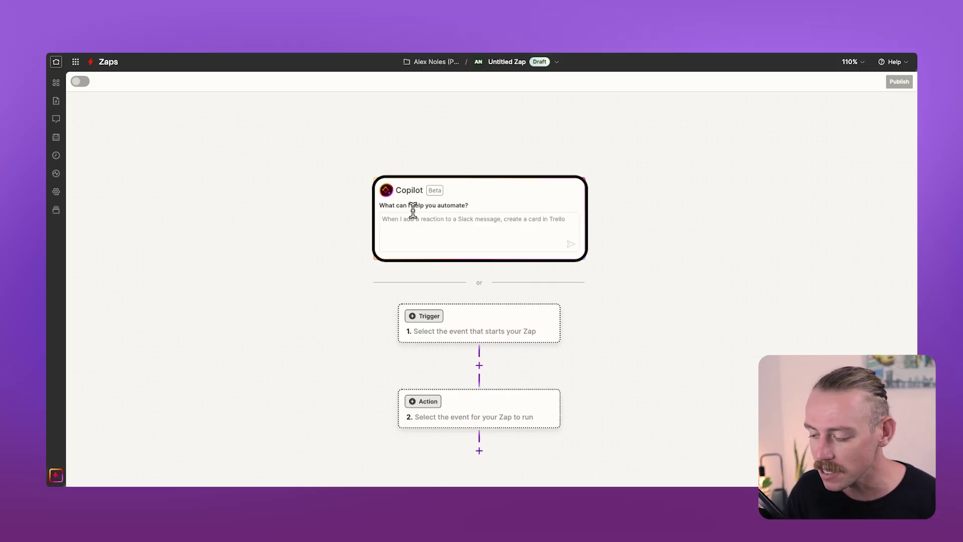
left_click(401, 224)
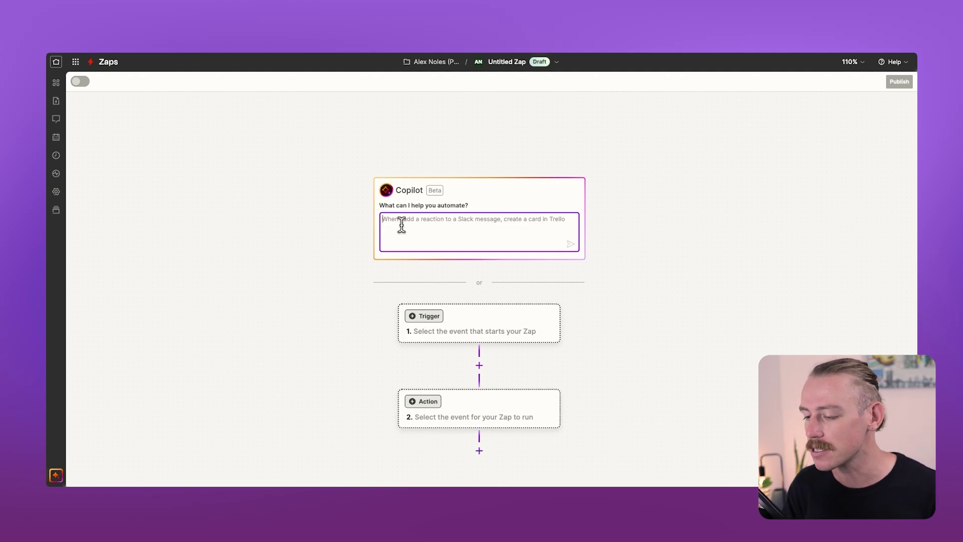
type("W")
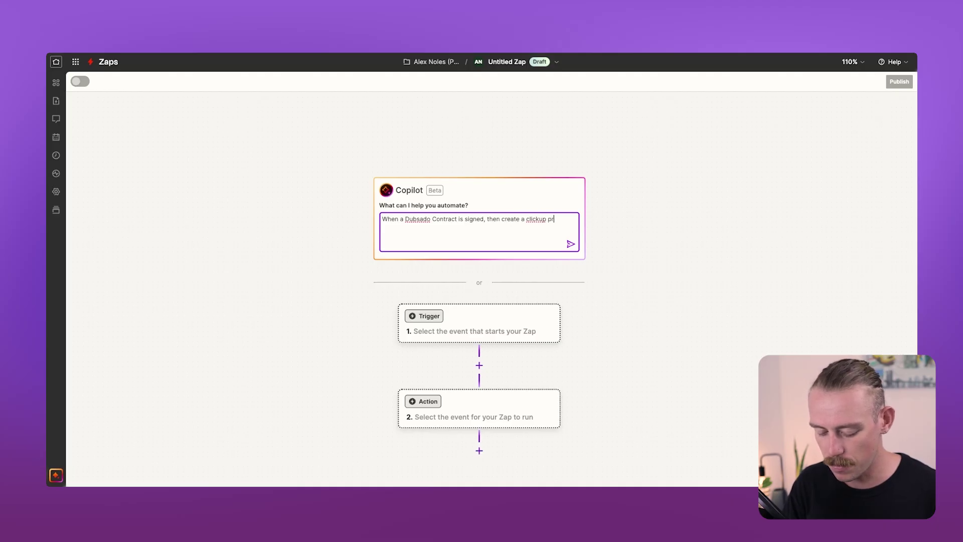
type("project")
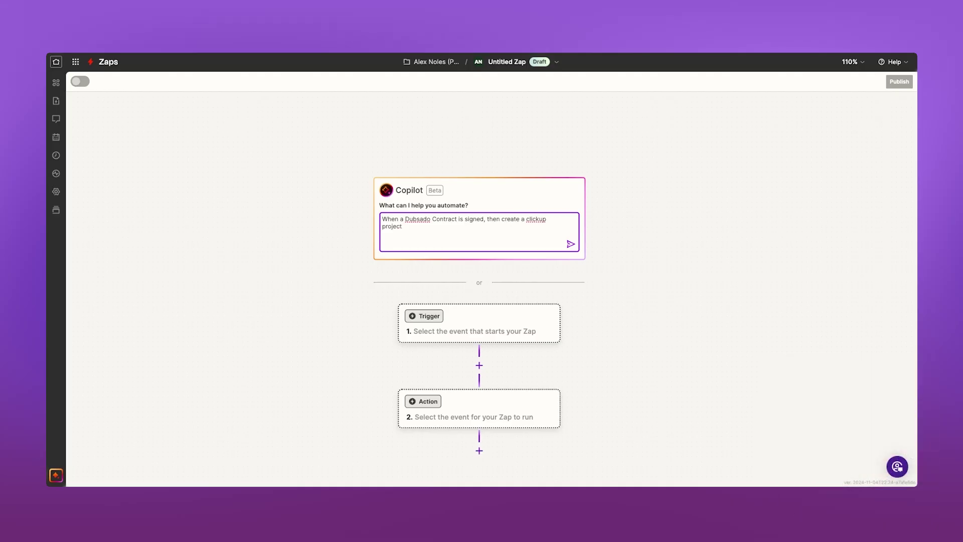
type(" task")
key("Return")
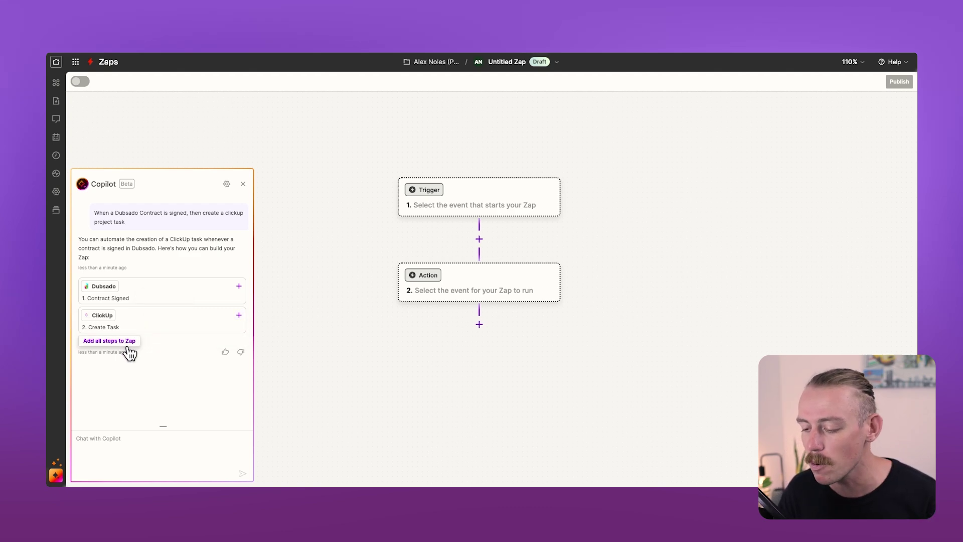
Step: Close the Copilot suggestions panel, keeping the empty trigger and action steps
left_click(244, 185)
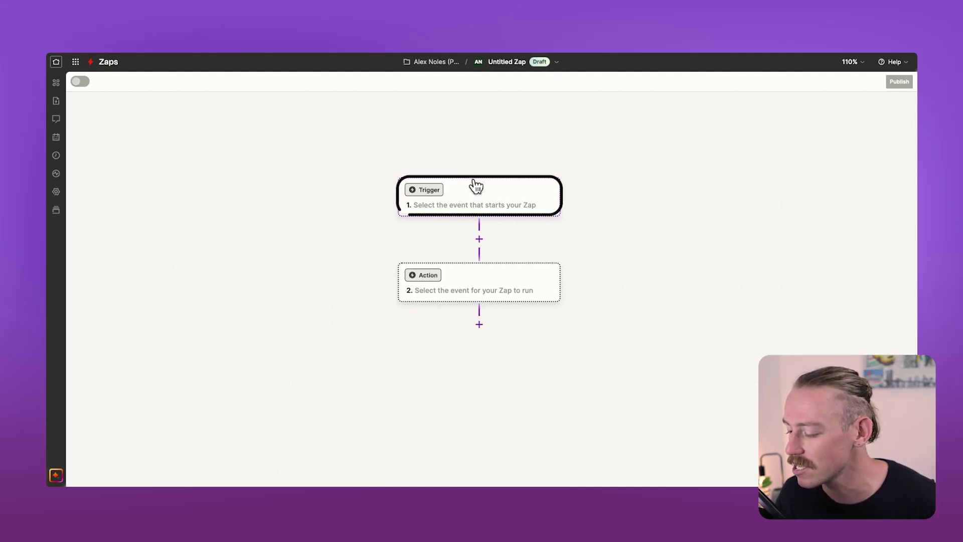
Step: Search the trigger app list for 'dubsado' and select Dubsado
left_click(477, 198)
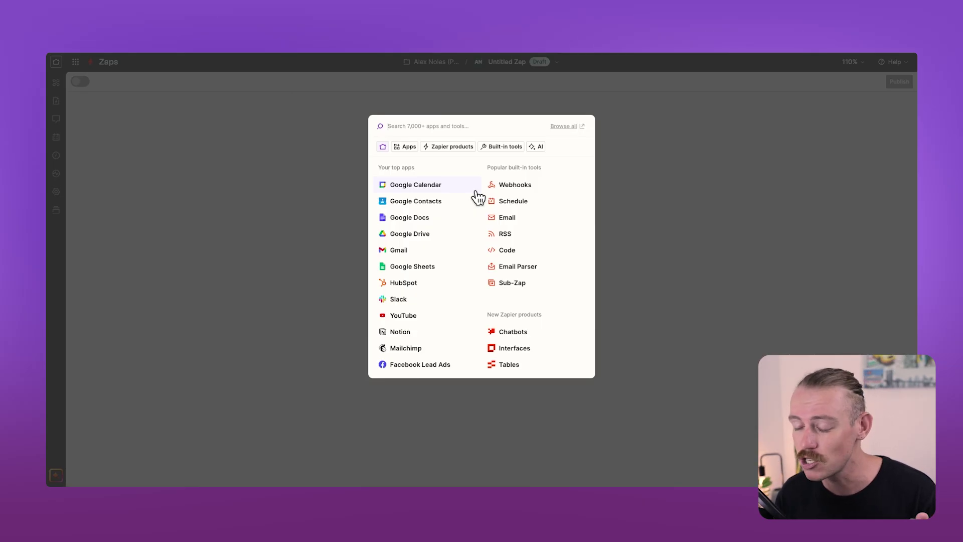
type("dubsao")
key("BackSpace")
type("d")
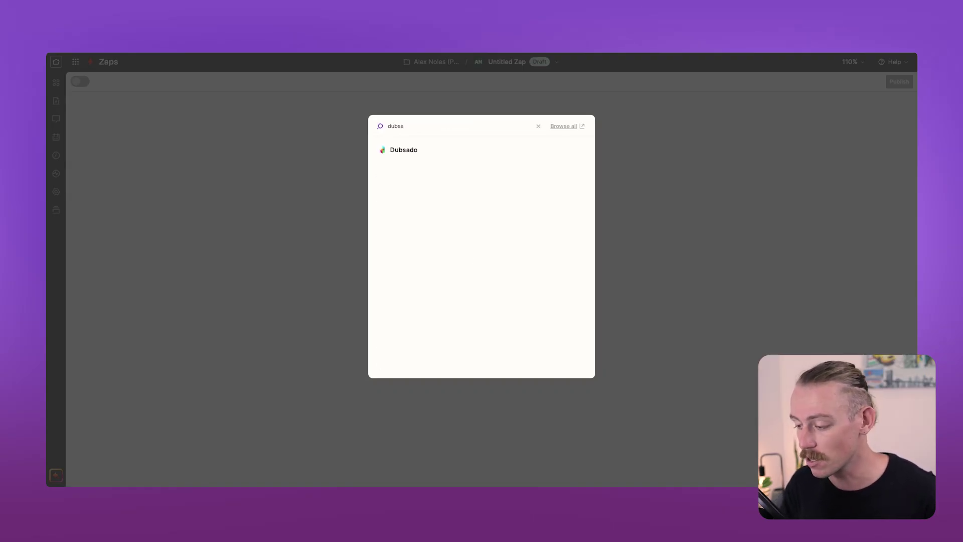
left_click(406, 146)
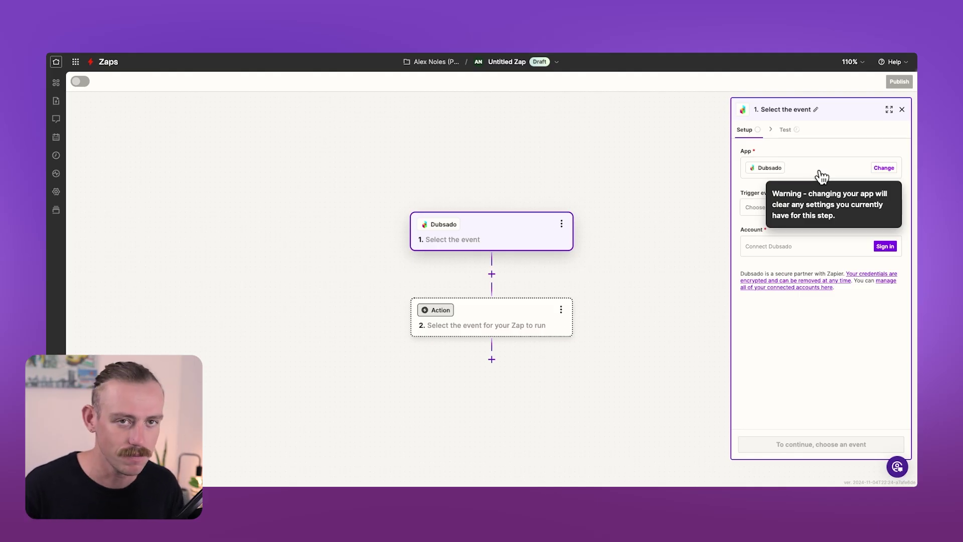
Step: Set the Dubsado trigger event to Contract Signed and begin signing in a Dubsado account
left_click(788, 214)
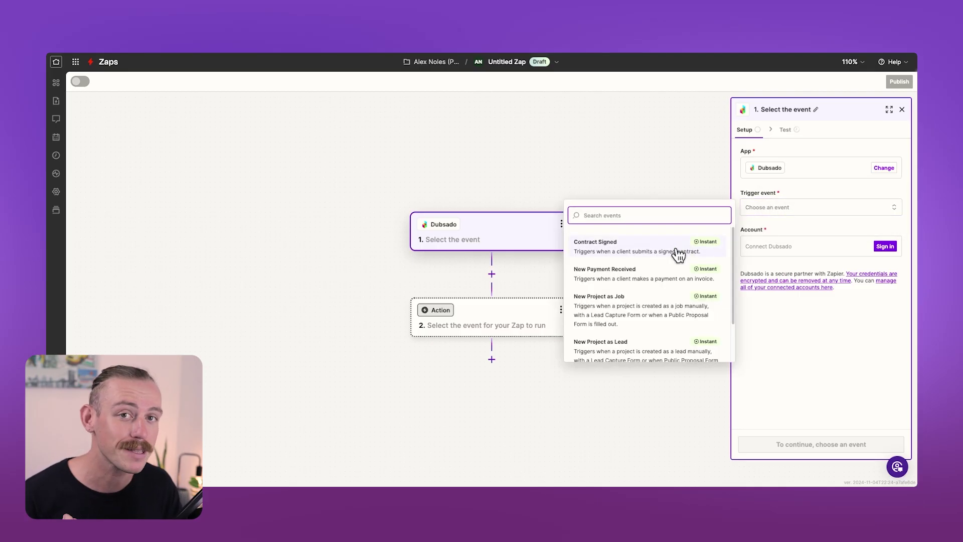
left_click(677, 253)
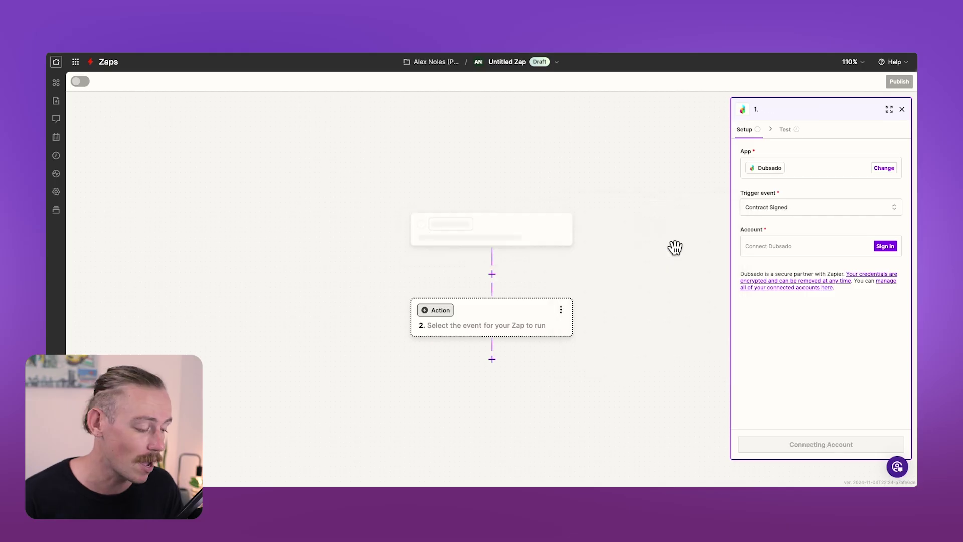
left_click(862, 249)
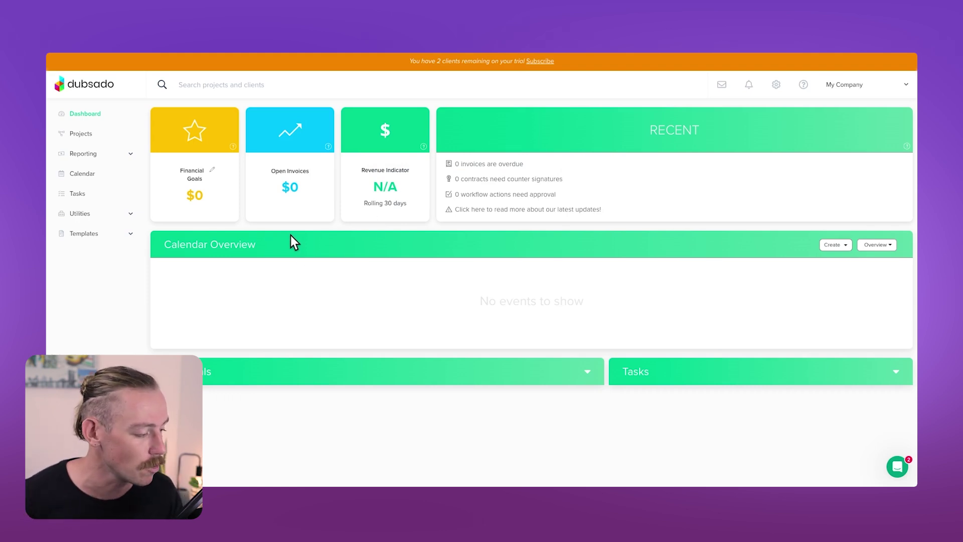
Step: Generate a new Zapier API token under Dubsado's Settings > Integrations and copy it
left_click(777, 86)
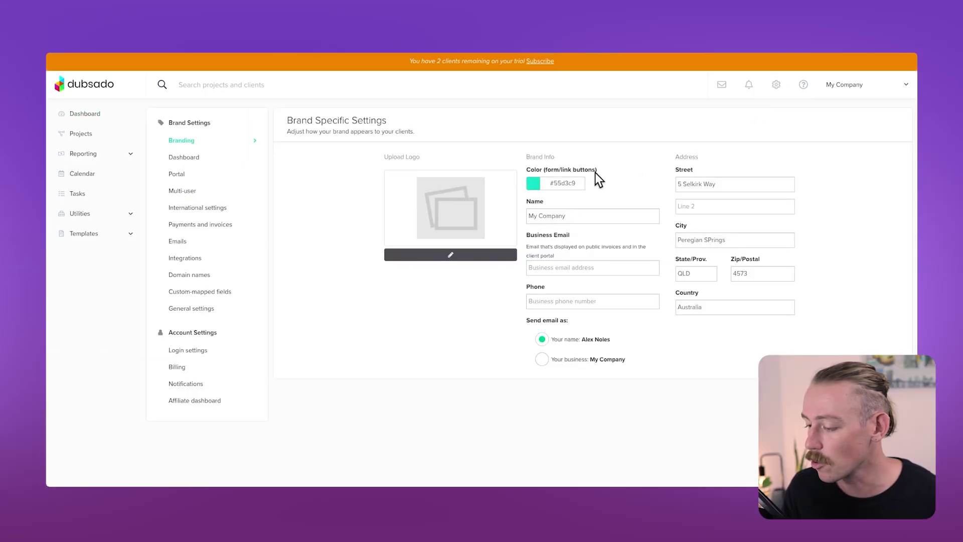
left_click(193, 261)
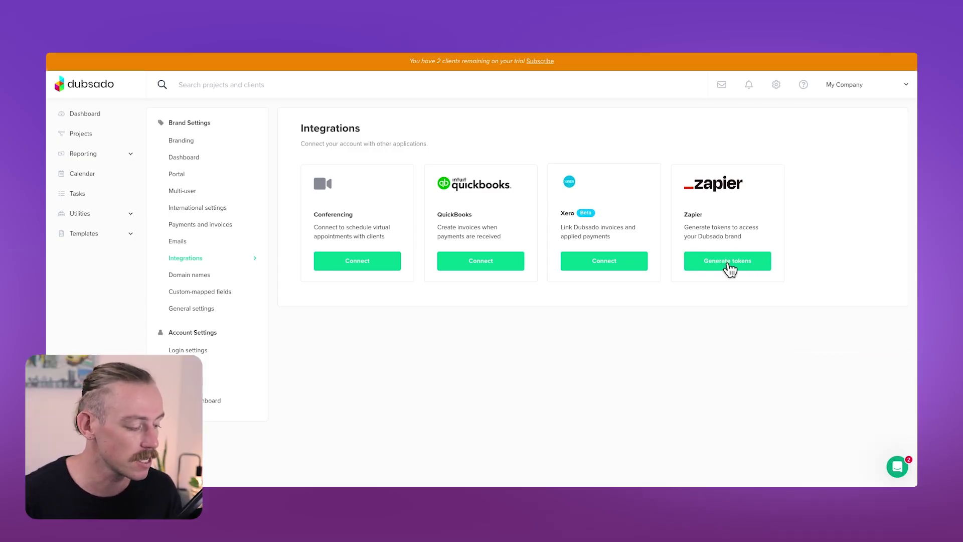
left_click(729, 270)
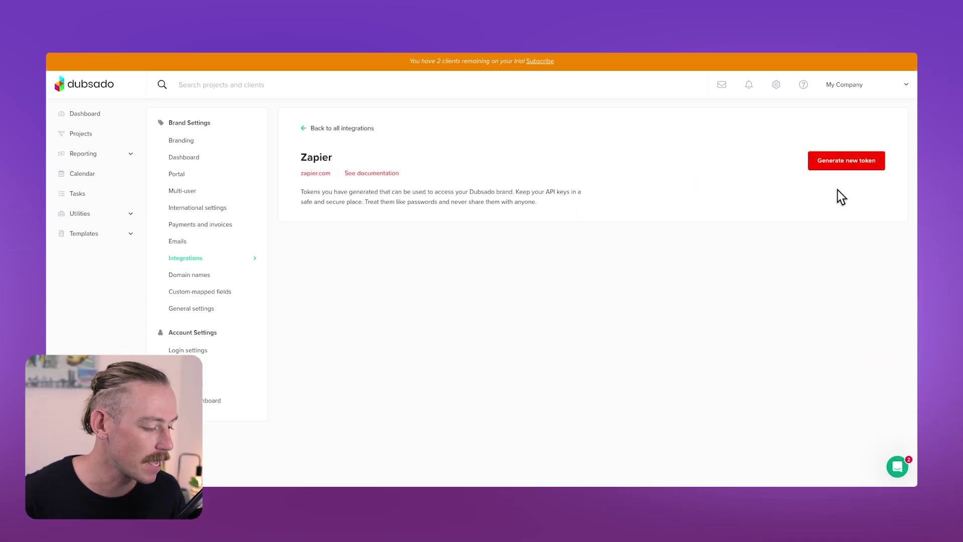
left_click(847, 165)
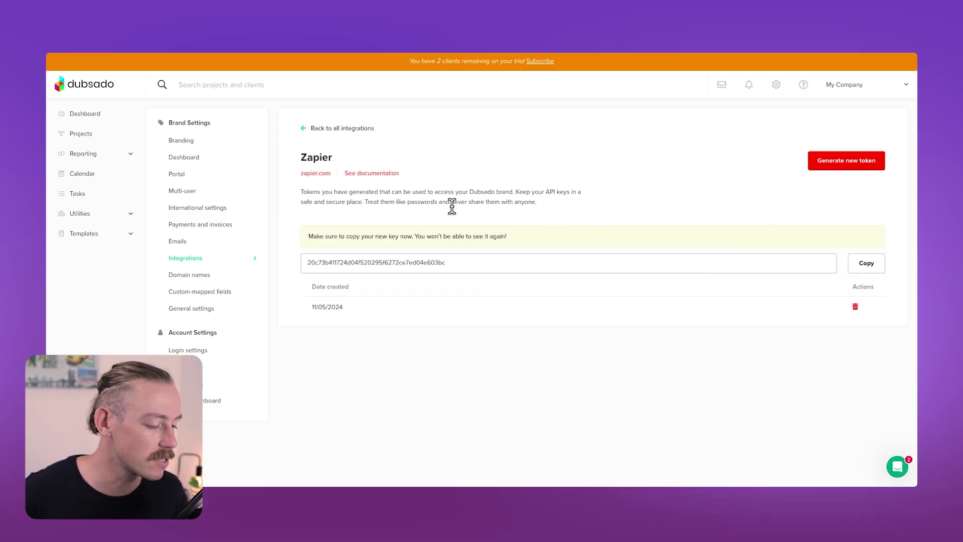
left_click_drag(366, 163, 290, 153)
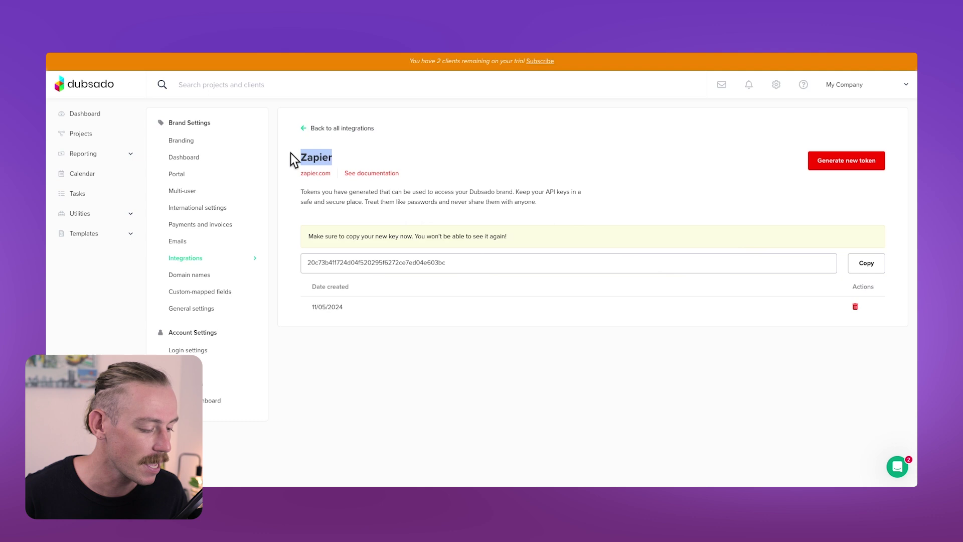
left_click(867, 267)
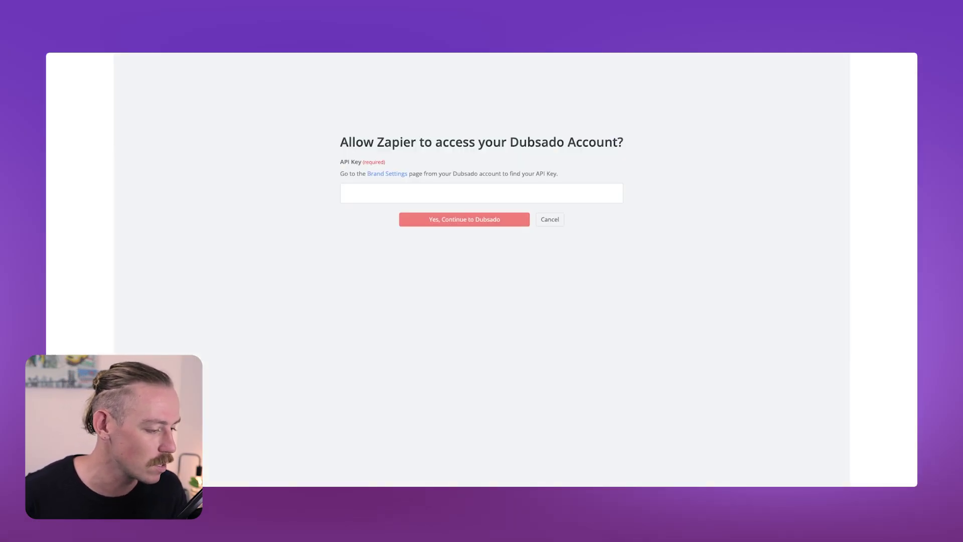
Step: Connect the Dubsado account with the pasted API key, then test the Contract Signed trigger
left_click(538, 193)
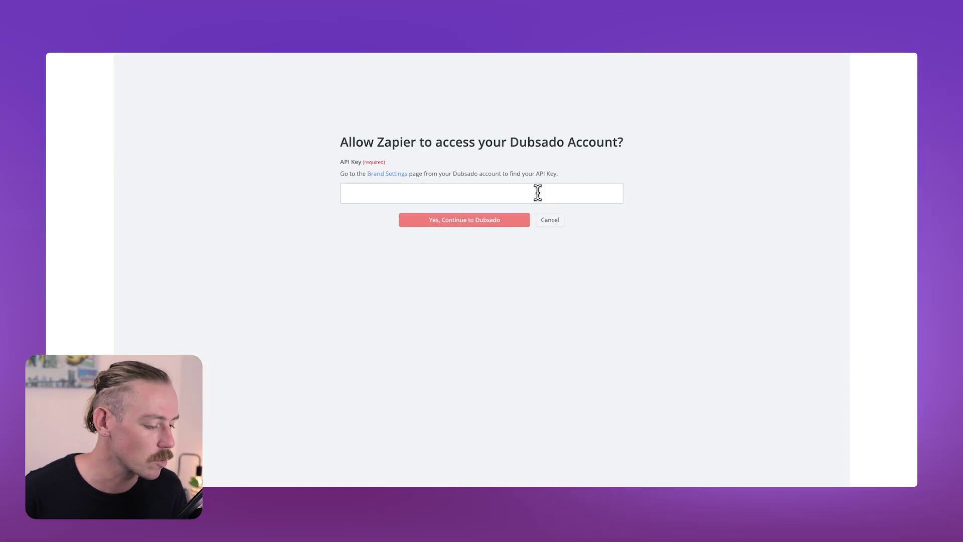
key("super+v")
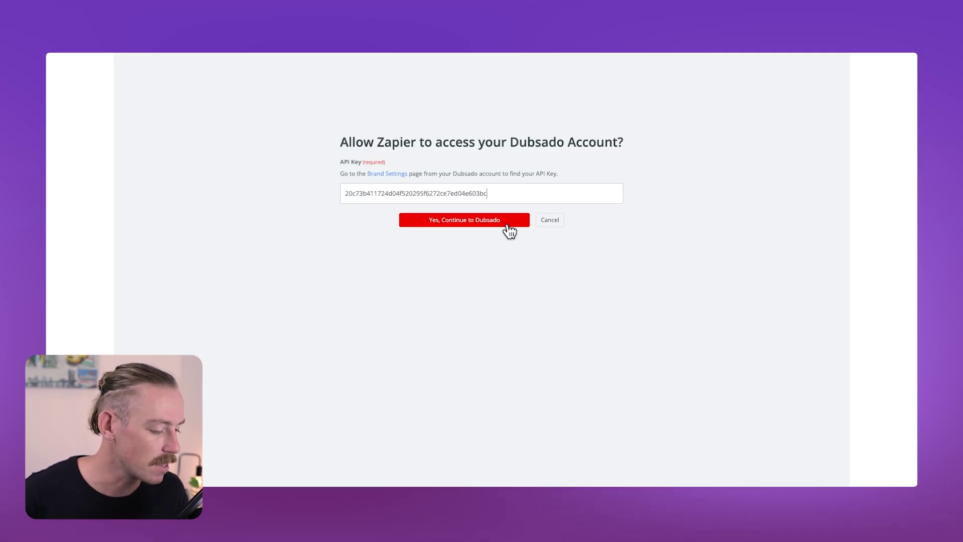
left_click(509, 230)
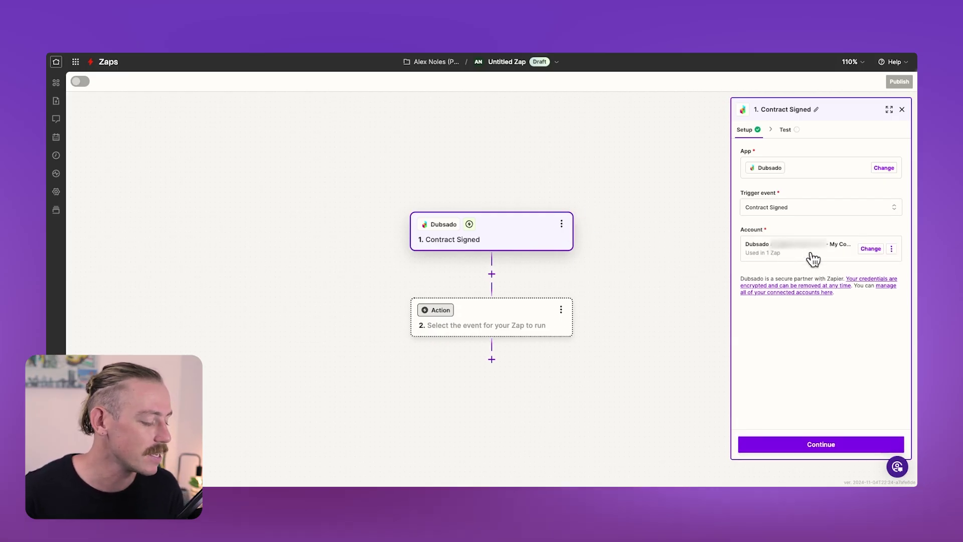
left_click(823, 445)
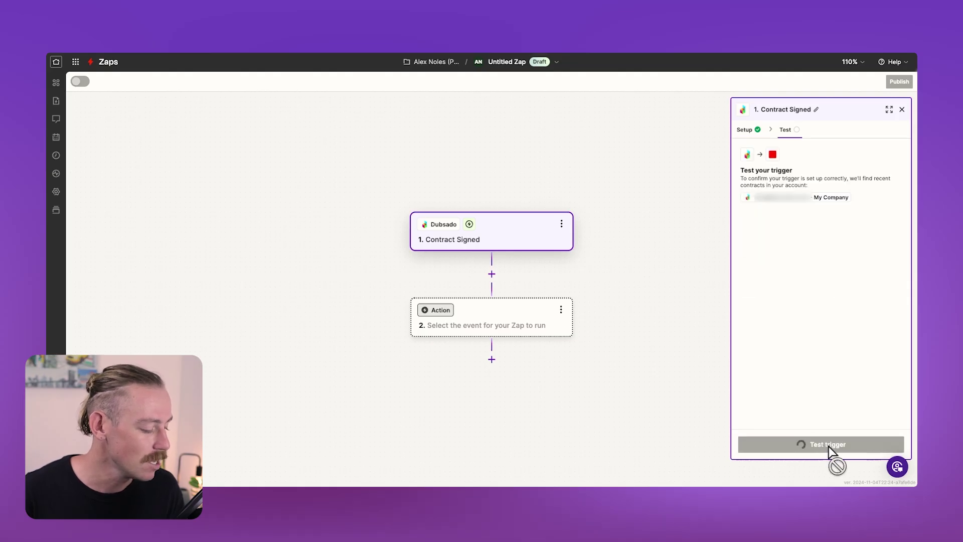
left_click(830, 451)
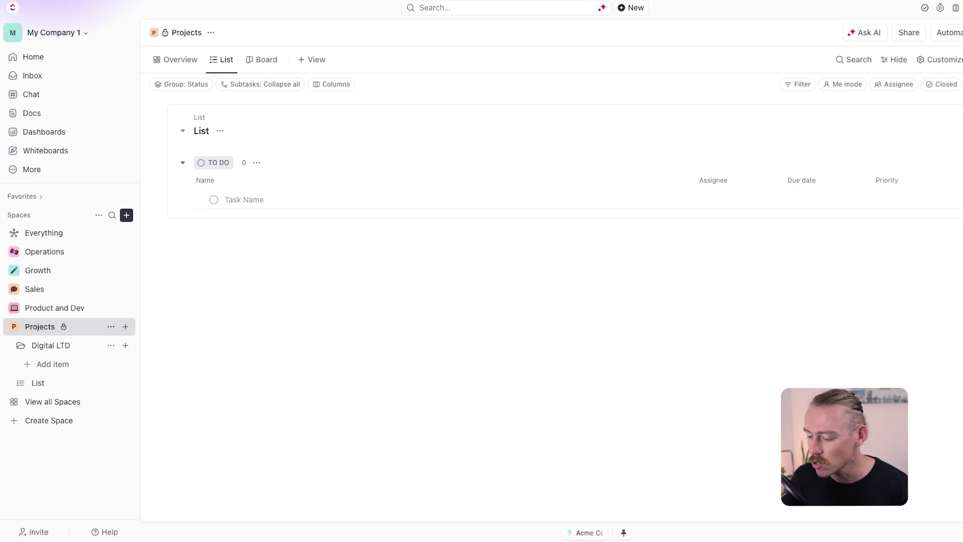
Step: Add a 'client Onboarding Workflow' task to the ClickUp list and open its details
left_click(228, 200)
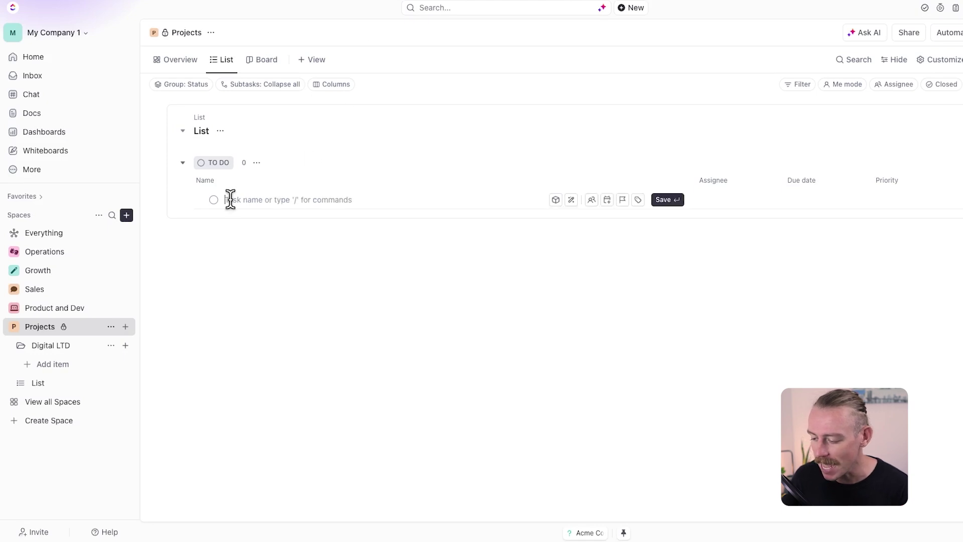
type("client Onboarding Workflow")
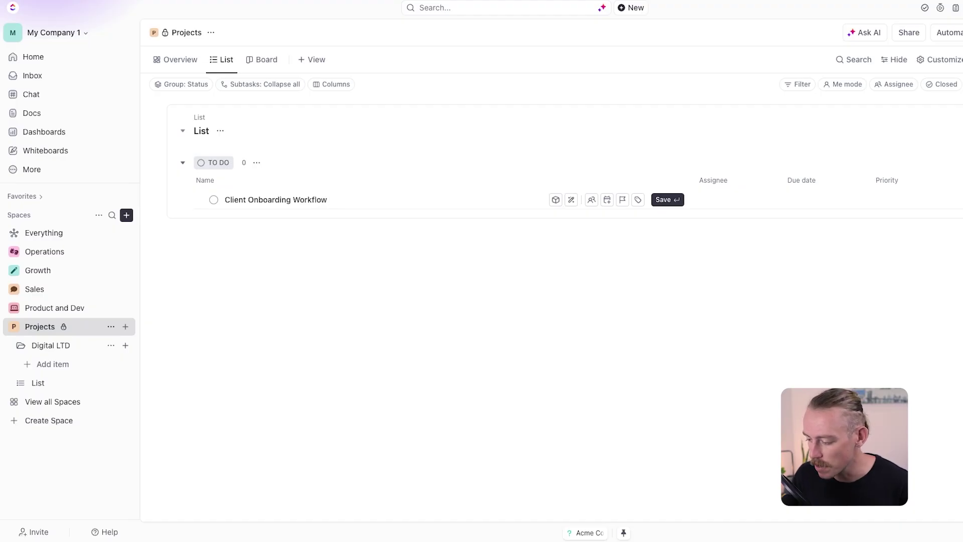
key("Return")
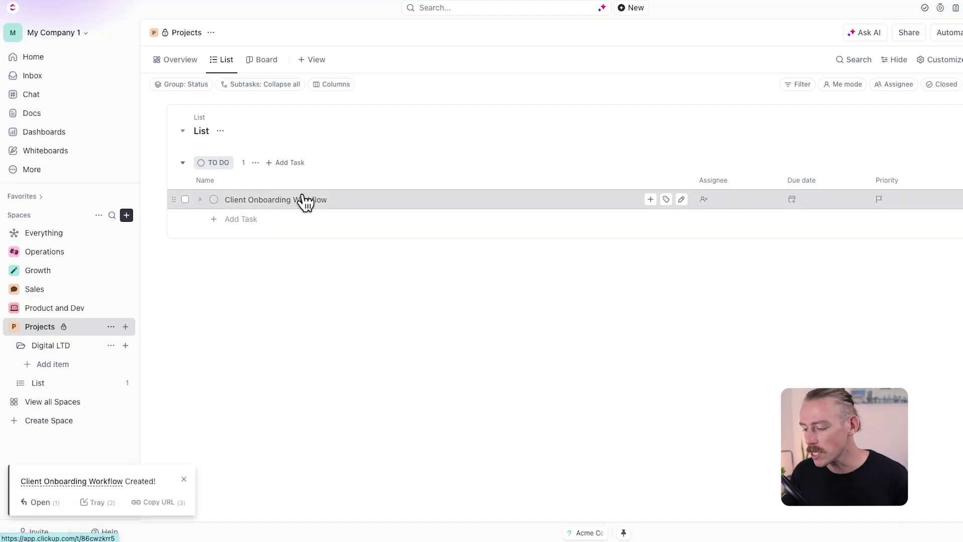
left_click(303, 200)
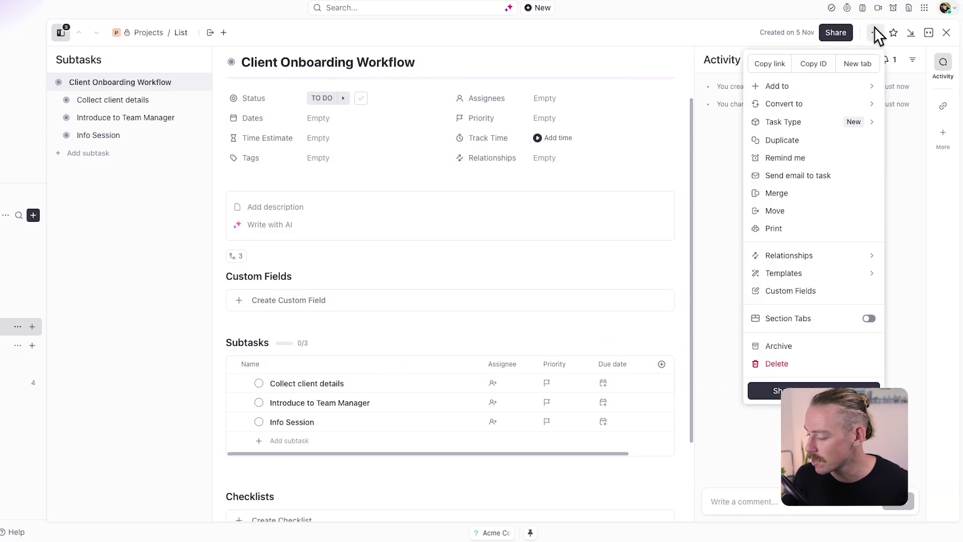
Step: Choose Save as Template from the task's Templates menu
left_click(879, 32)
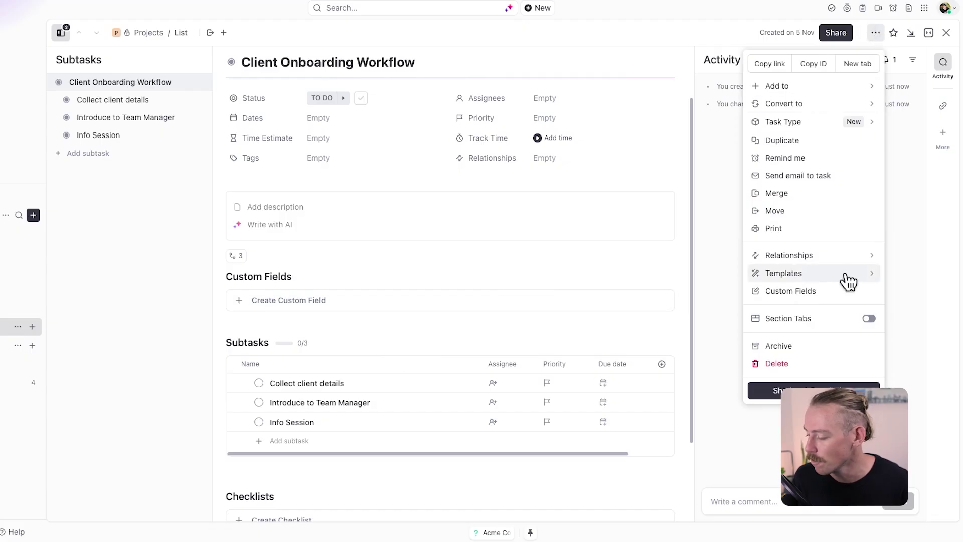
mouse_move(847, 281)
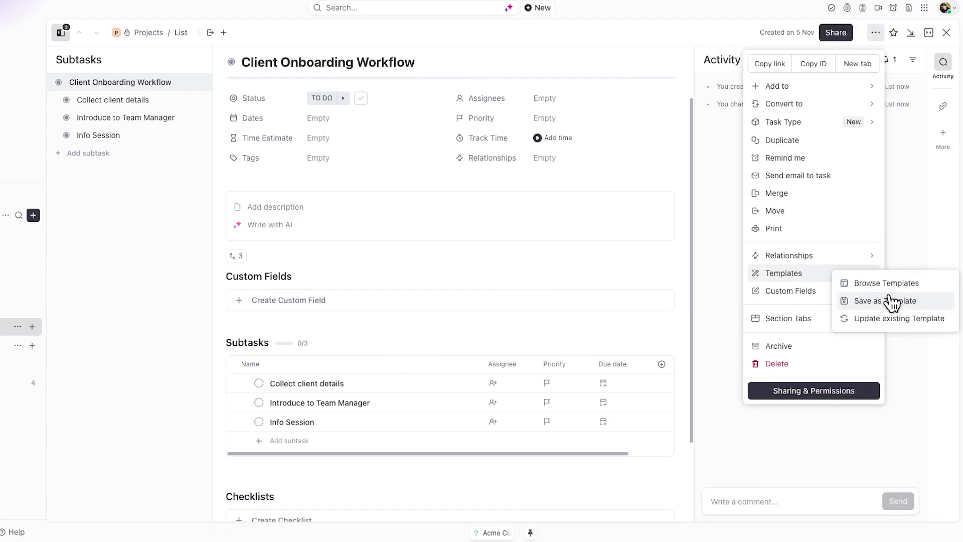
left_click(919, 303)
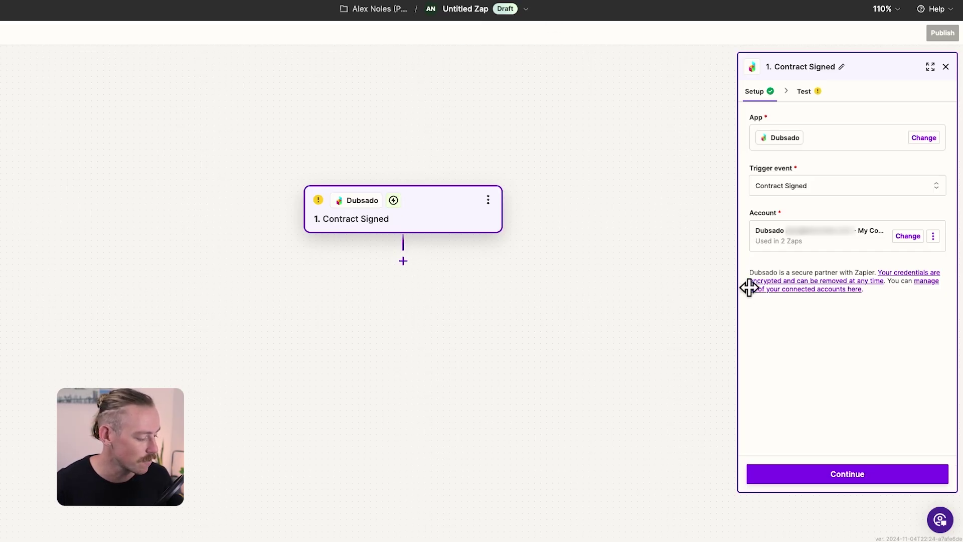
Step: Test the Contract Signed trigger and continue with the Contract A sample record
left_click(879, 478)
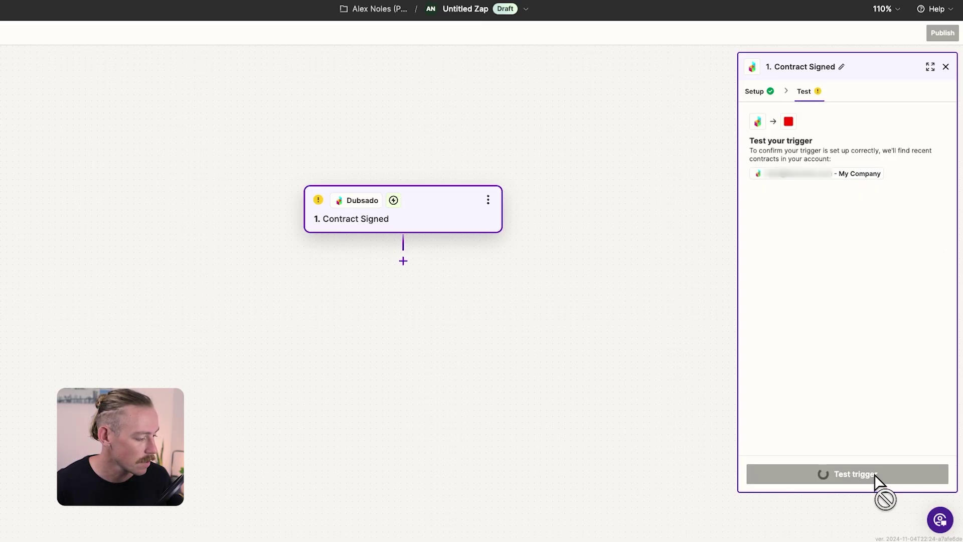
left_click(875, 477)
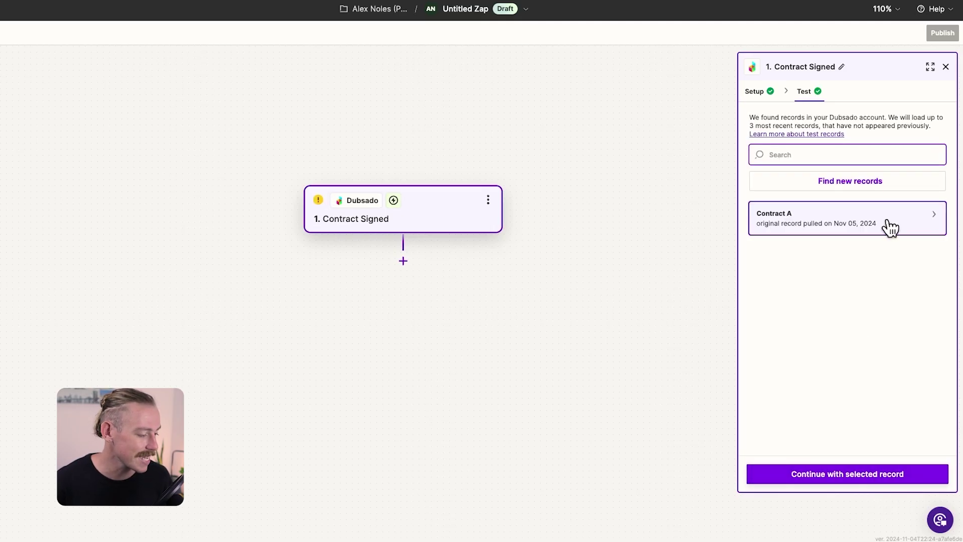
left_click(891, 221)
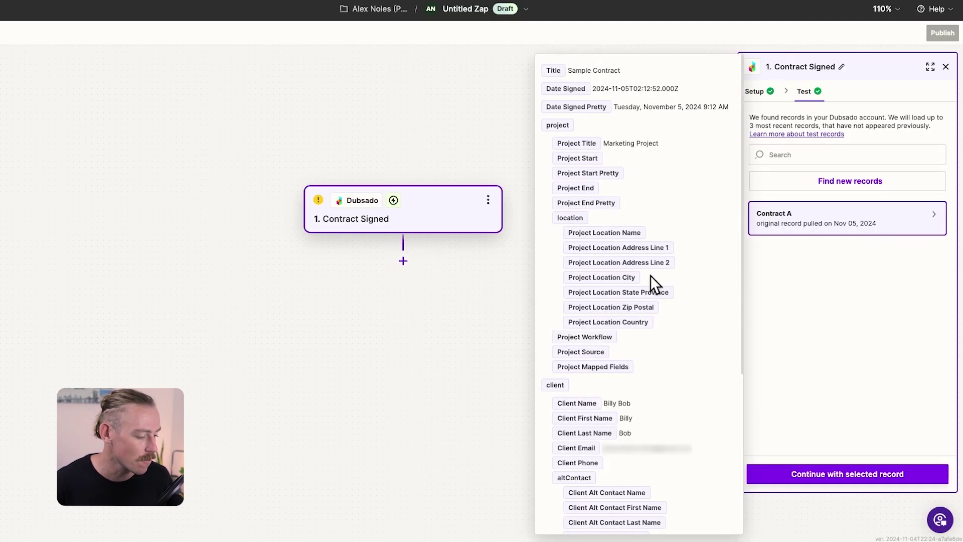
scroll(651, 285, "down", 5)
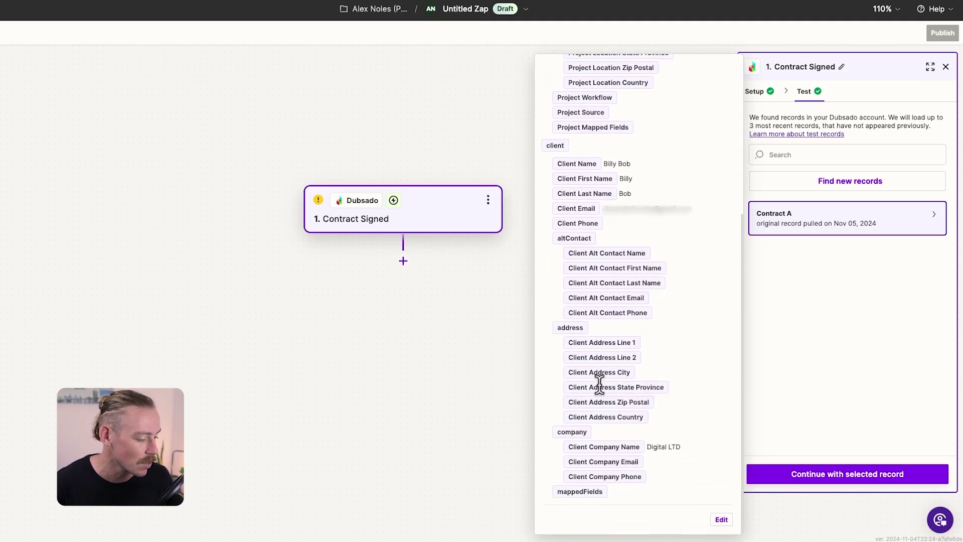
left_click(835, 475)
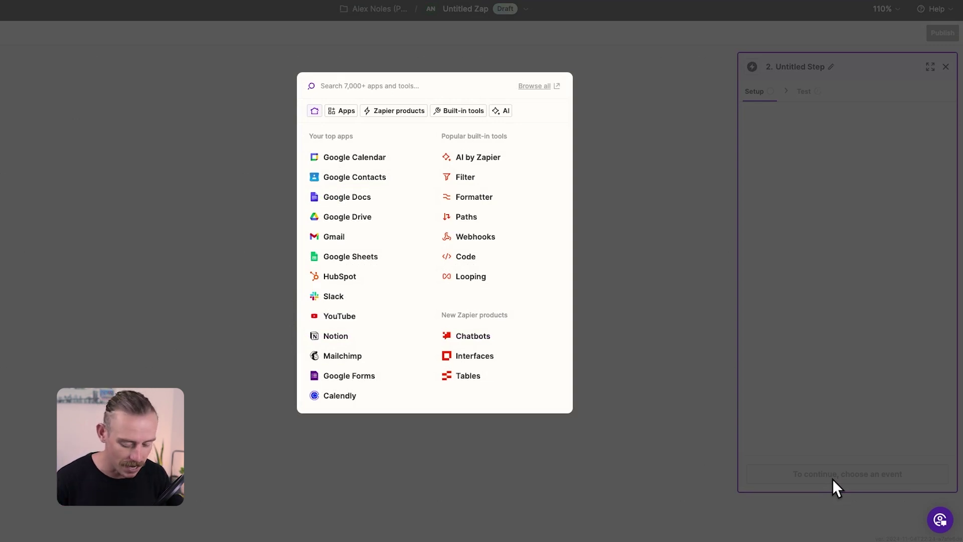
Step: Make step 2 a ClickUp action with the Create Folder event
type("clickup")
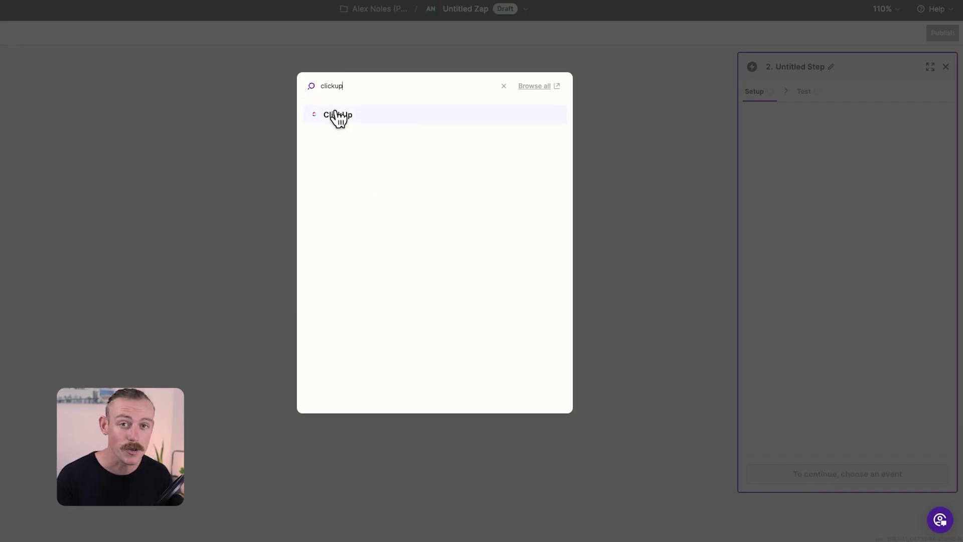
left_click(335, 116)
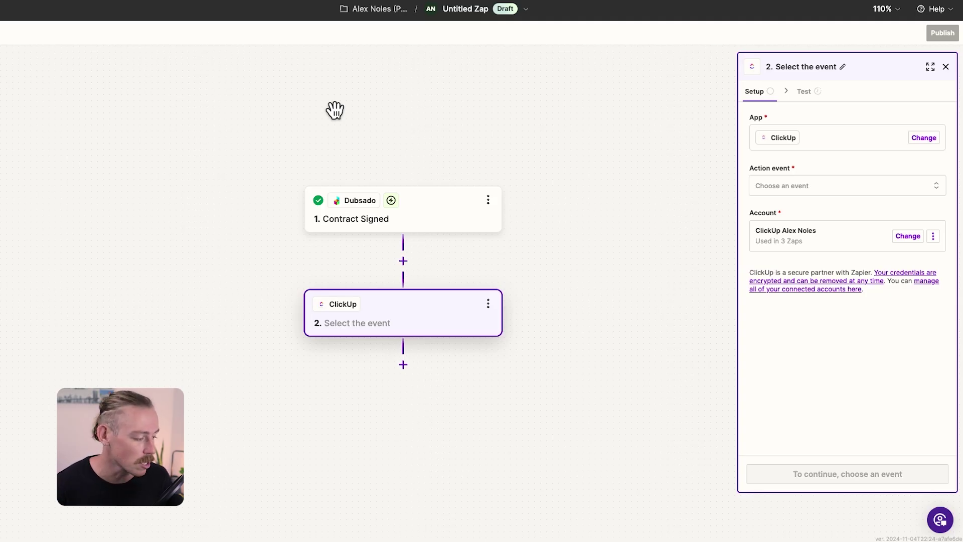
left_click(810, 200)
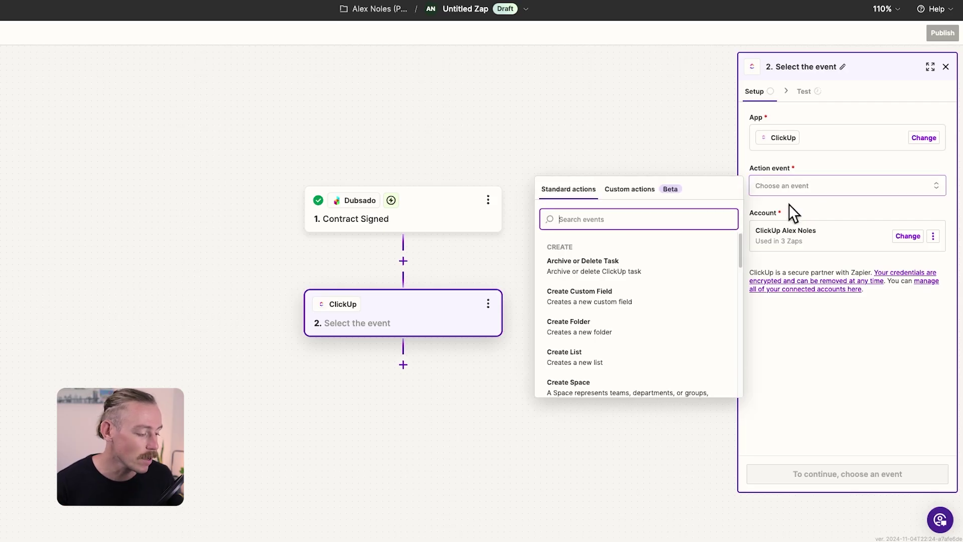
scroll(682, 271, "down", 3)
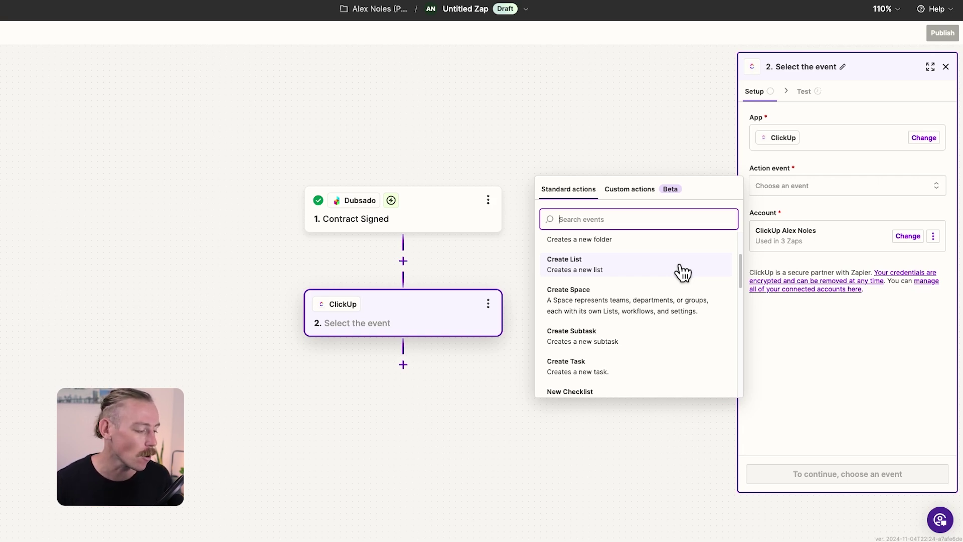
scroll(677, 276, "down", 5)
scroll(674, 299, "up", 4)
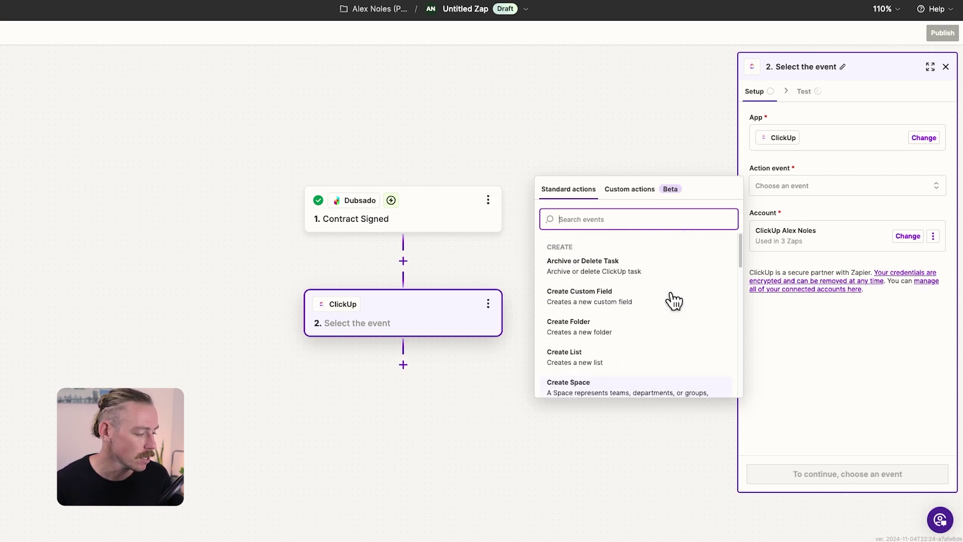
left_click(663, 321)
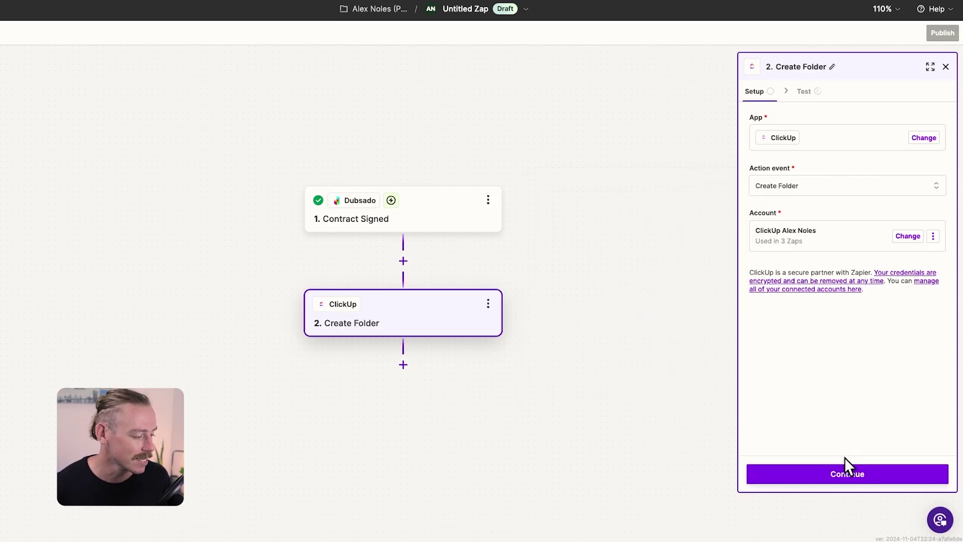
left_click(846, 471)
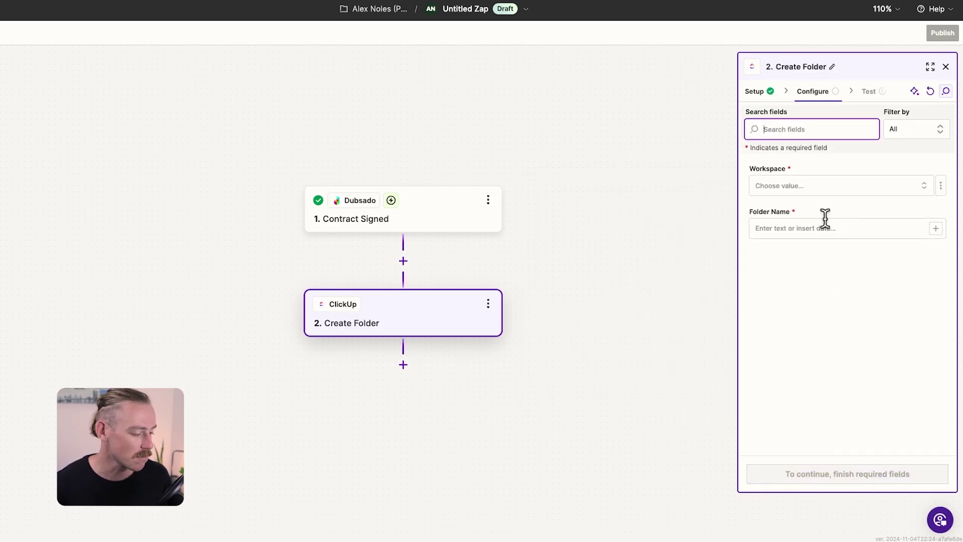
Step: Set Workspace to My Company 1, Space to Projects, and map Folder Name to Client Company Name
left_click(826, 188)
left_click(722, 214)
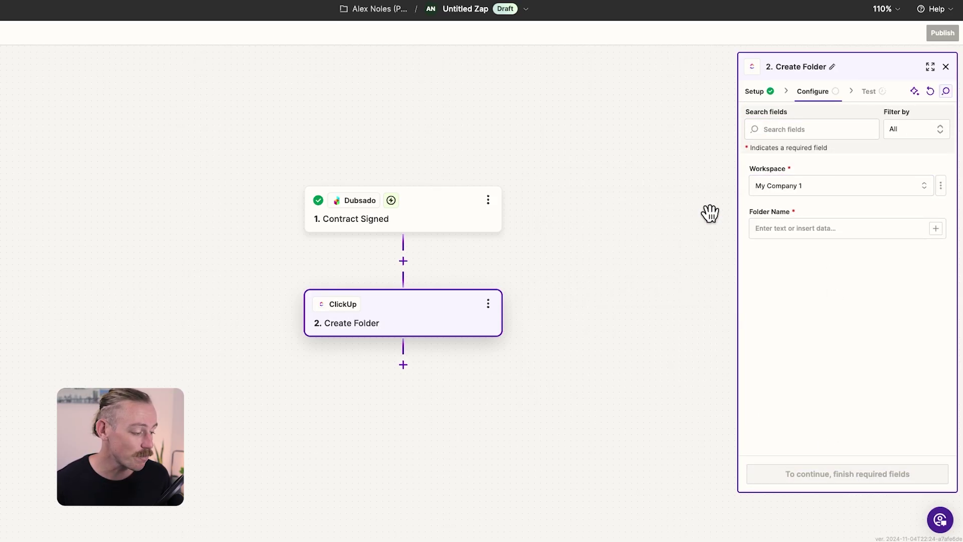
left_click(809, 230)
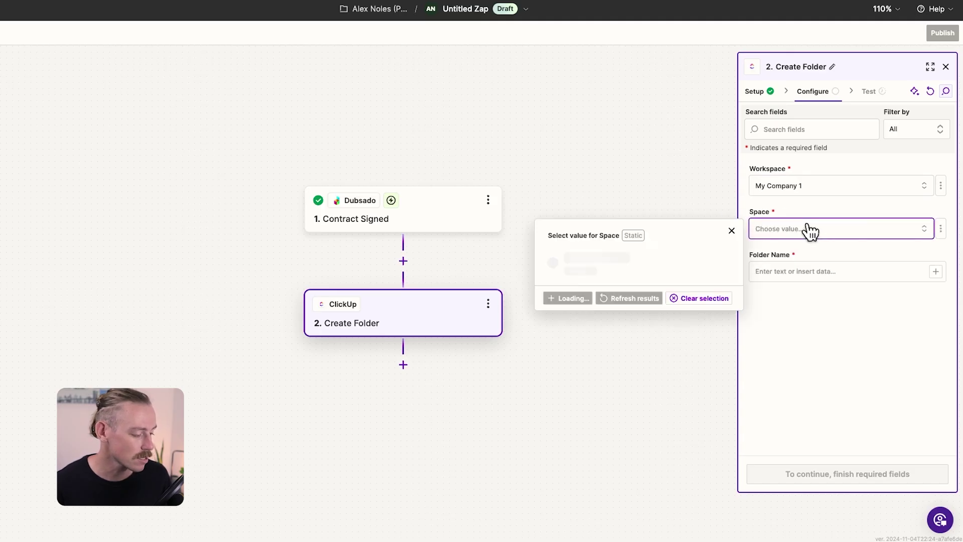
left_click(663, 389)
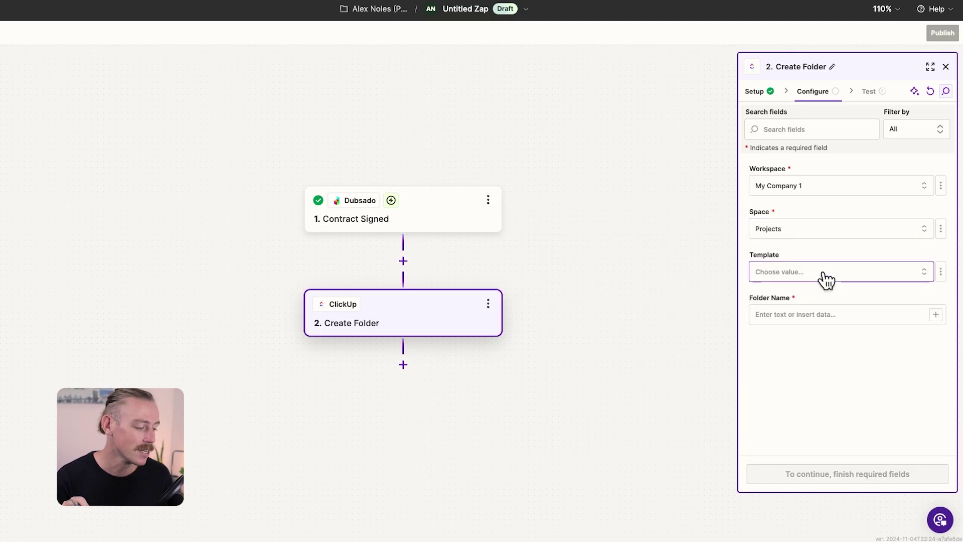
left_click(825, 280)
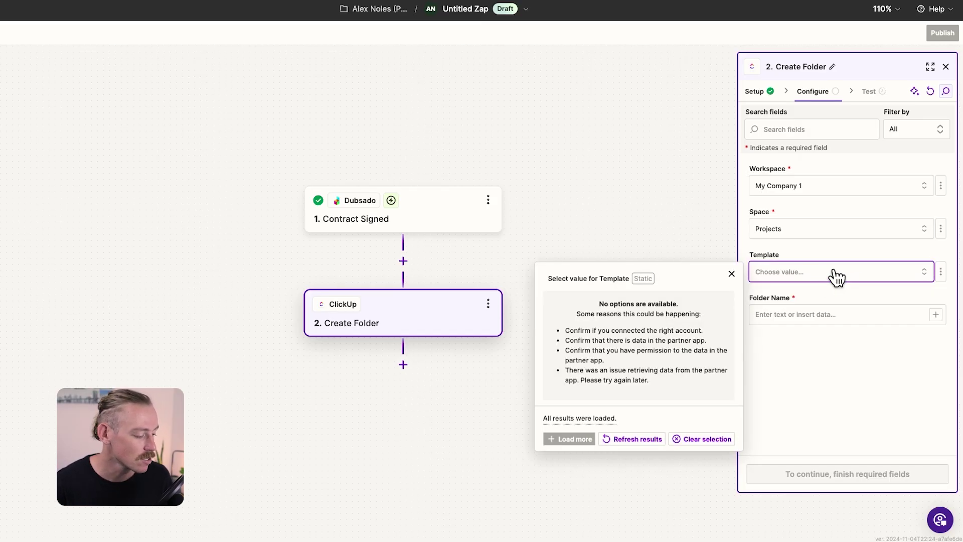
left_click(846, 314)
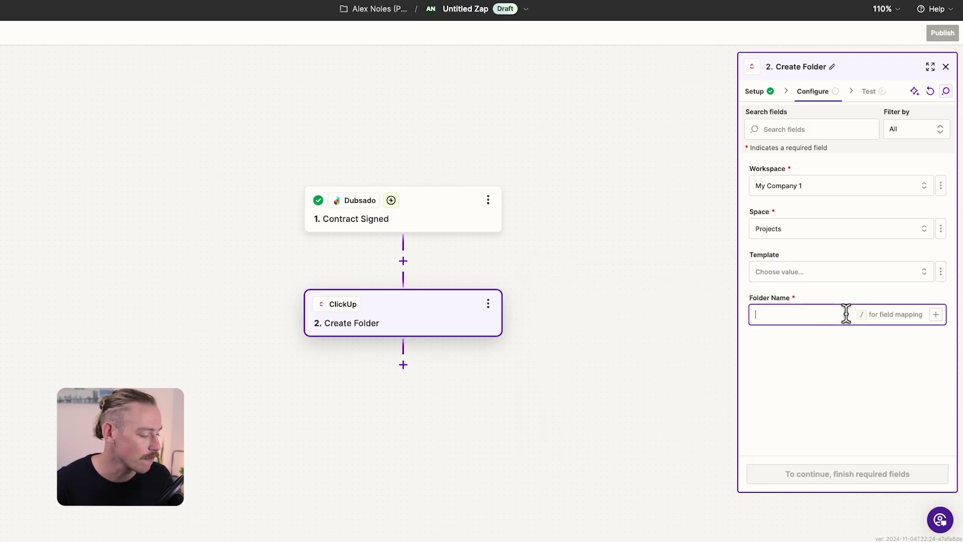
left_click(935, 316)
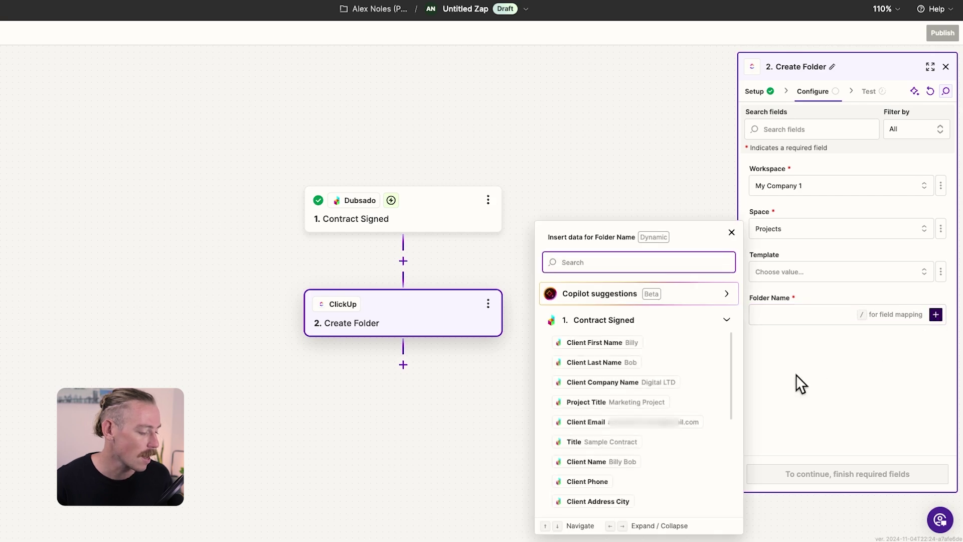
left_click(647, 390)
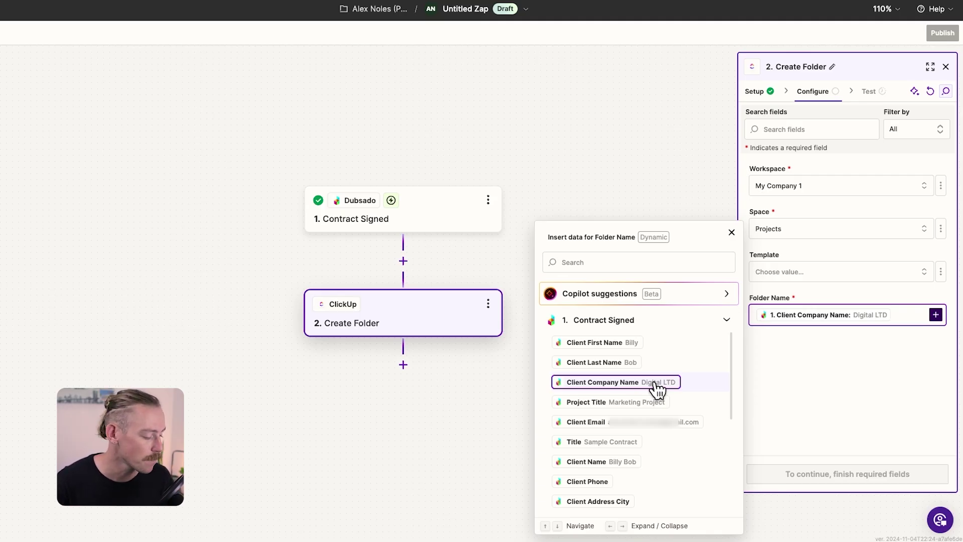
left_click(783, 369)
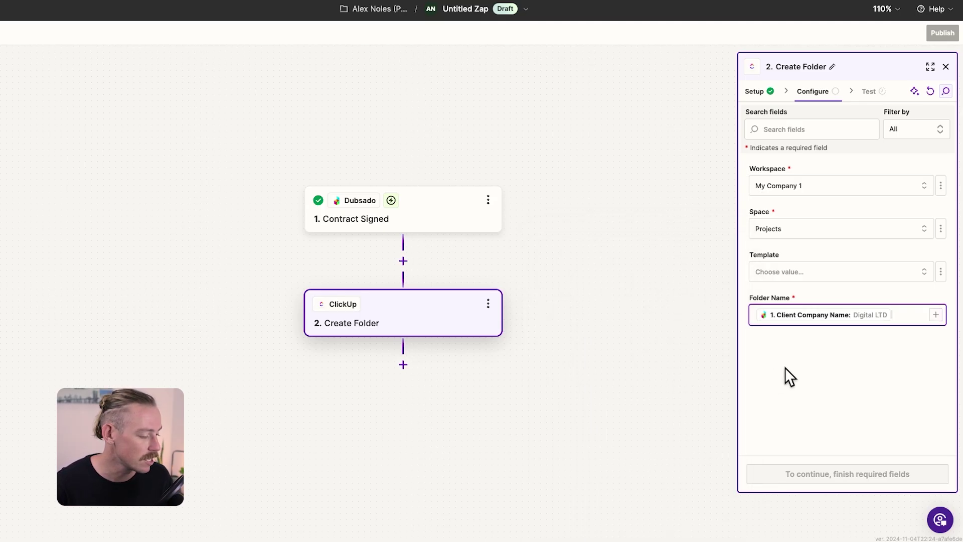
Step: Test the Create Folder step, sending a Digital LTD folder to ClickUp's Projects space
left_click(848, 475)
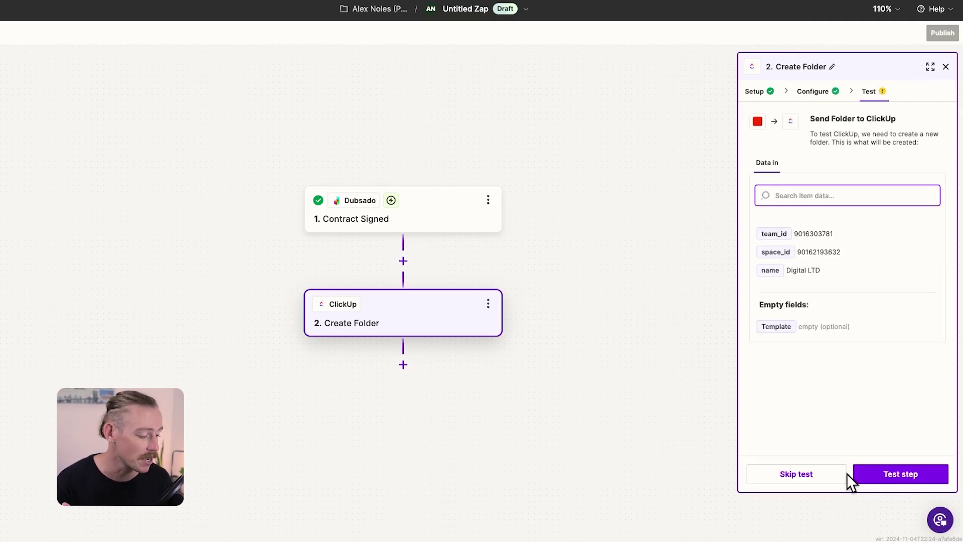
left_click(884, 474)
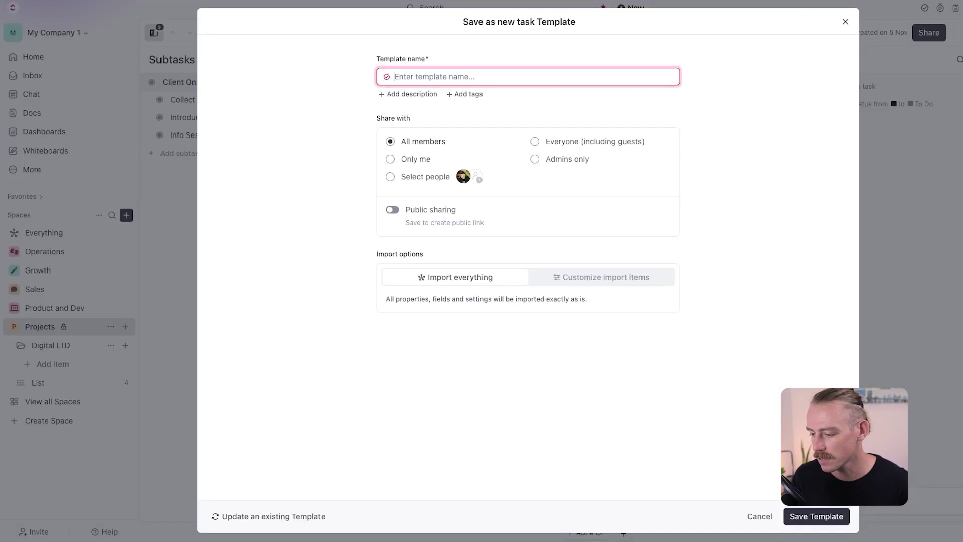
Step: Cancel the Save as new task Template dialog and open the Digital LTD folder under Projects
left_click(766, 516)
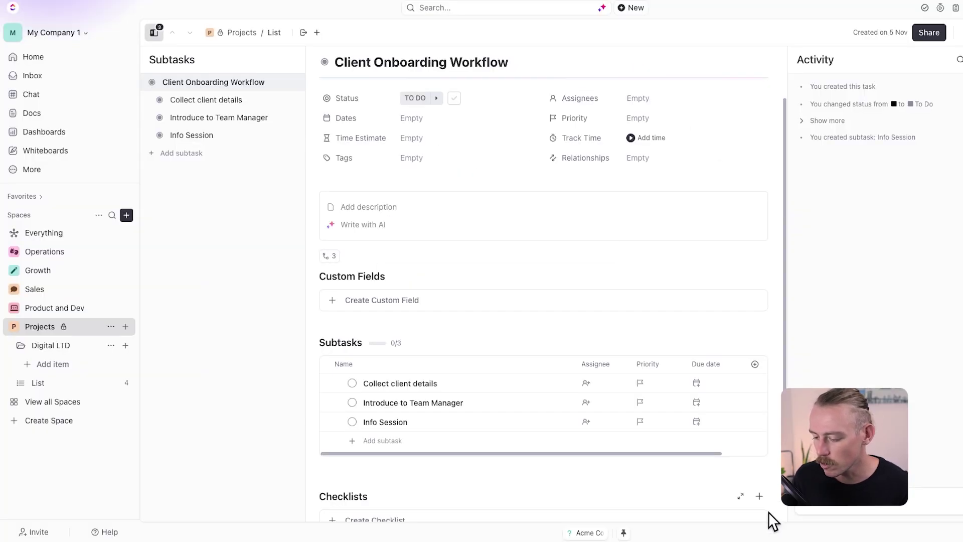
left_click(59, 349)
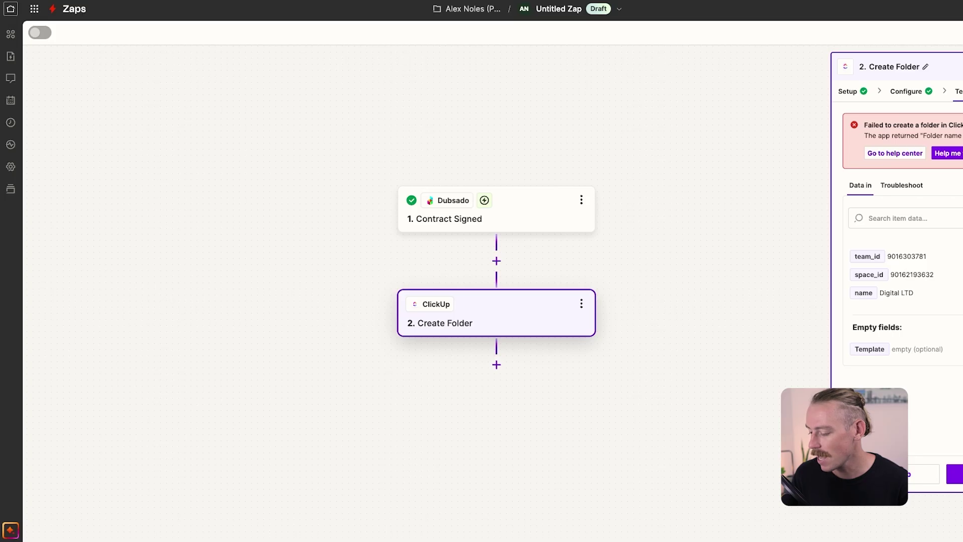
Step: Choose Create Task as the action event for the third ClickUp step
key("Escape")
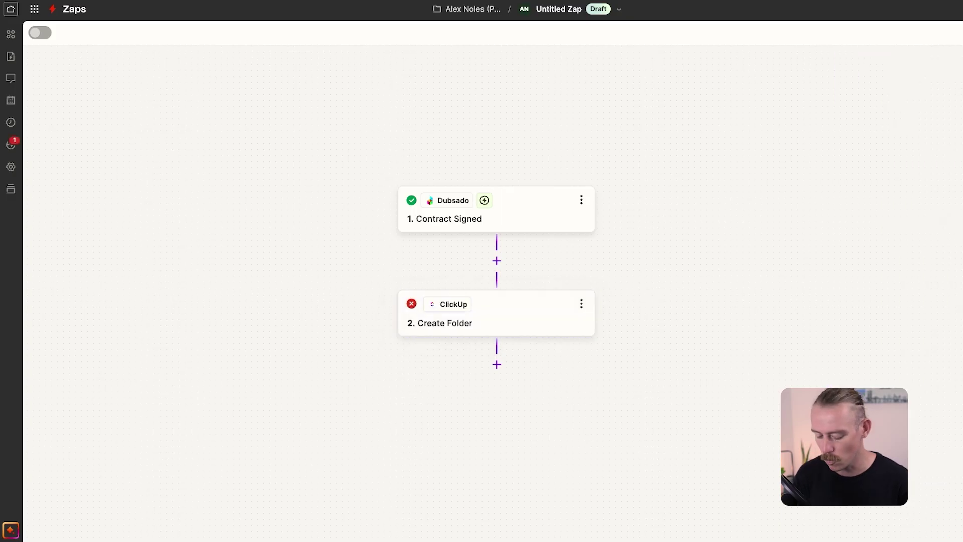
left_click(554, 326)
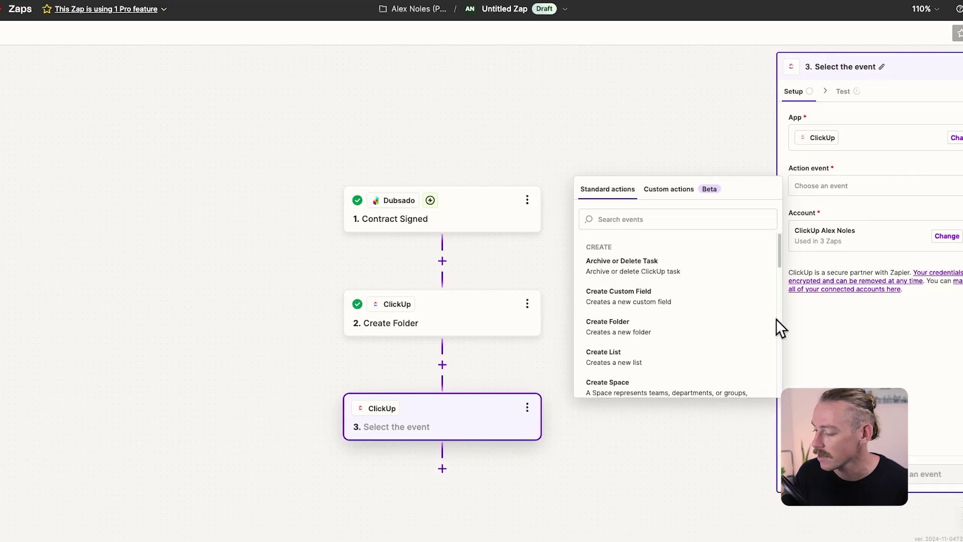
left_click(816, 188)
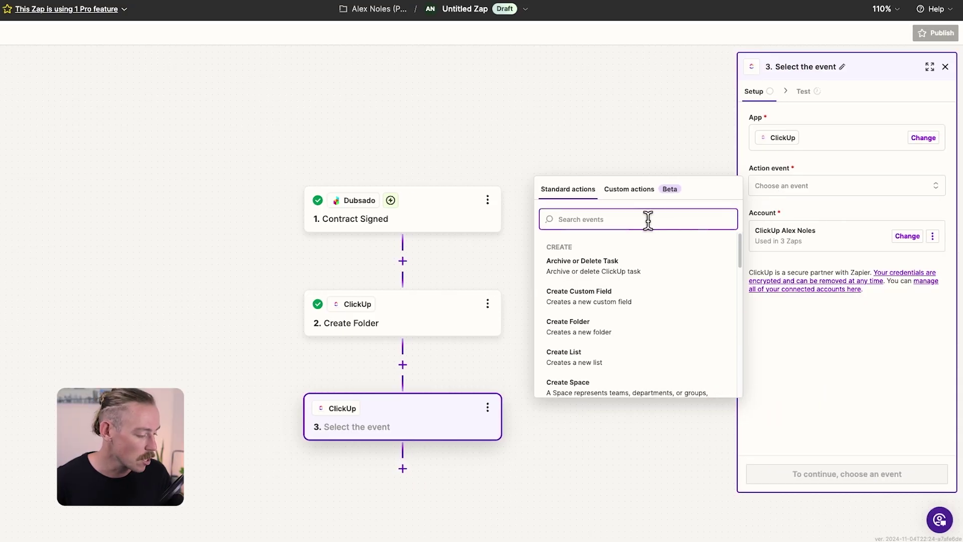
type("t")
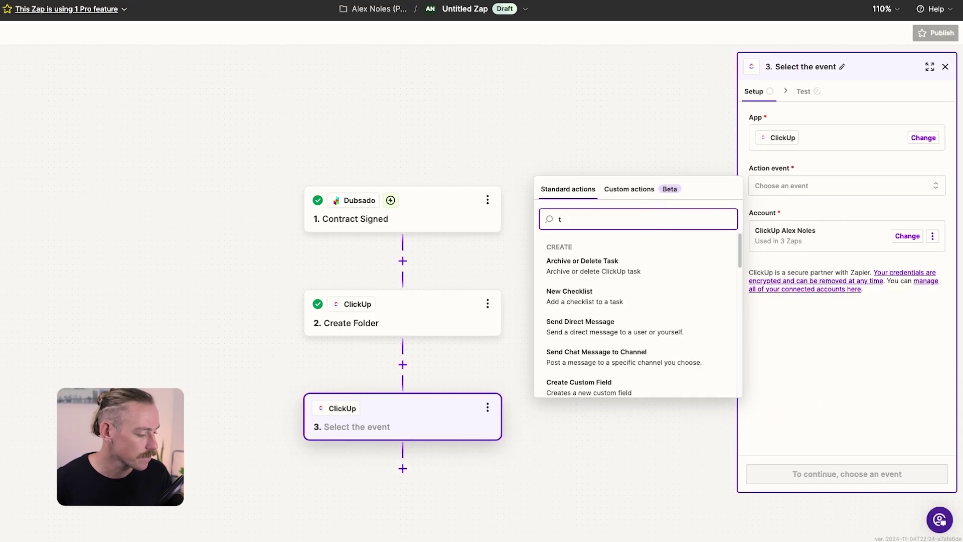
type("e Task")
left_click(624, 261)
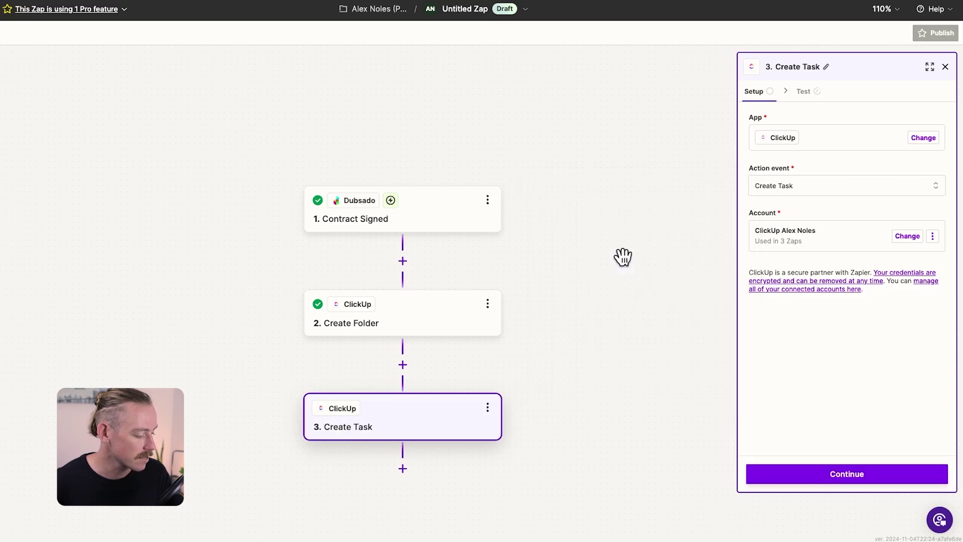
Step: Set the task's workspace to My Company 1 and its space to Projects
left_click(858, 474)
left_click(848, 188)
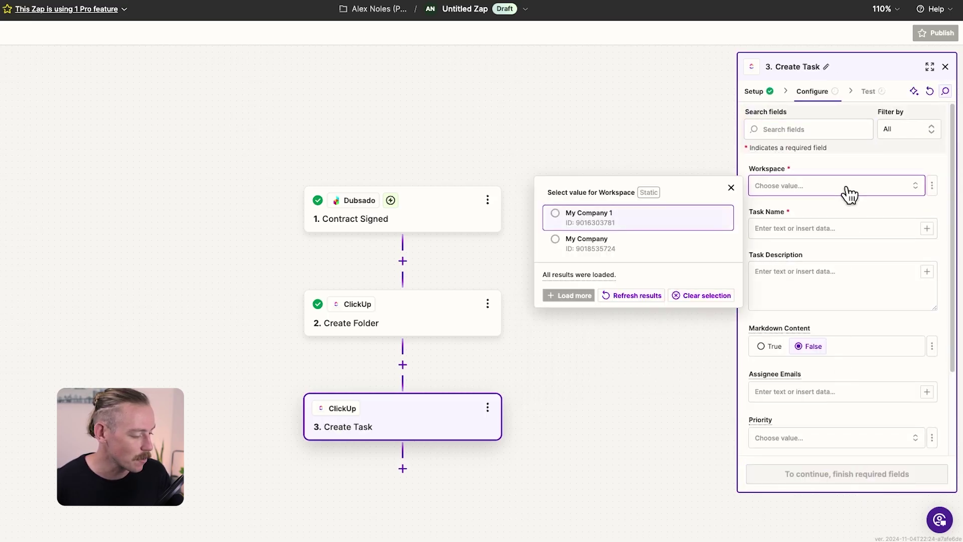
left_click(712, 227)
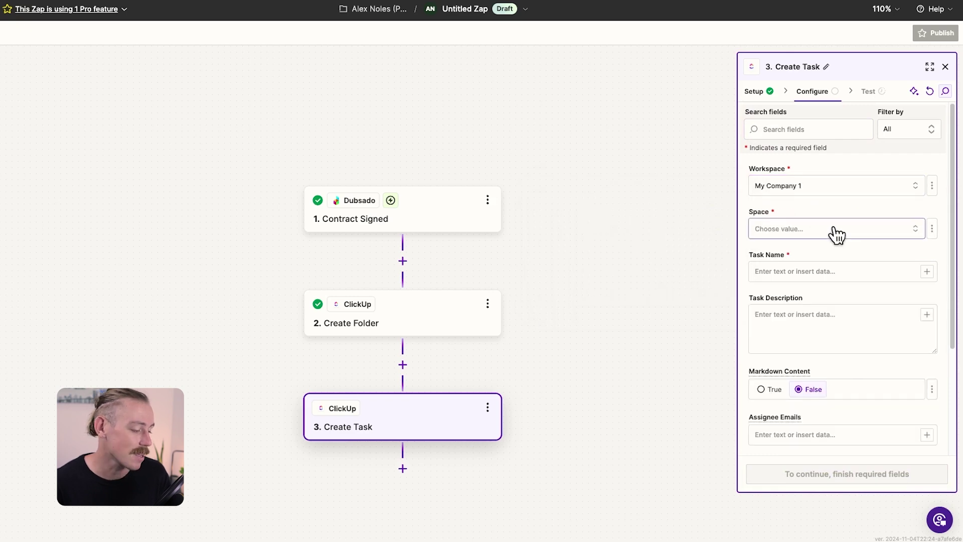
left_click(834, 233)
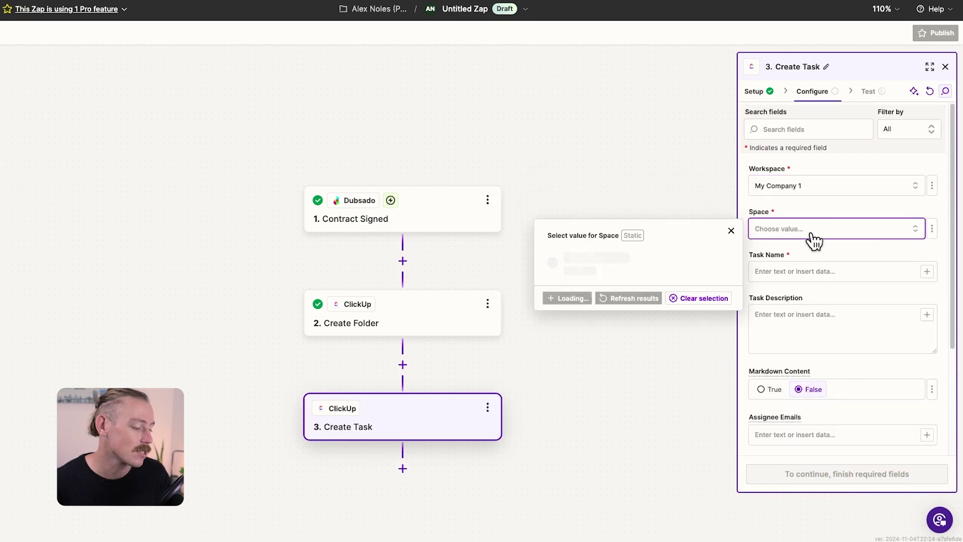
left_click(664, 273)
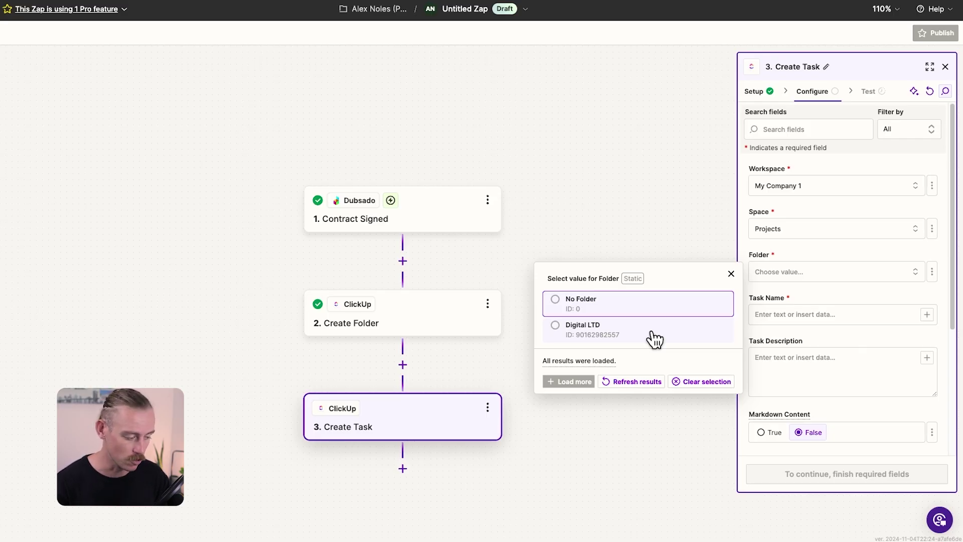
Step: Map the Folder field to the Folder Id from the Create Folder step
left_click(731, 274)
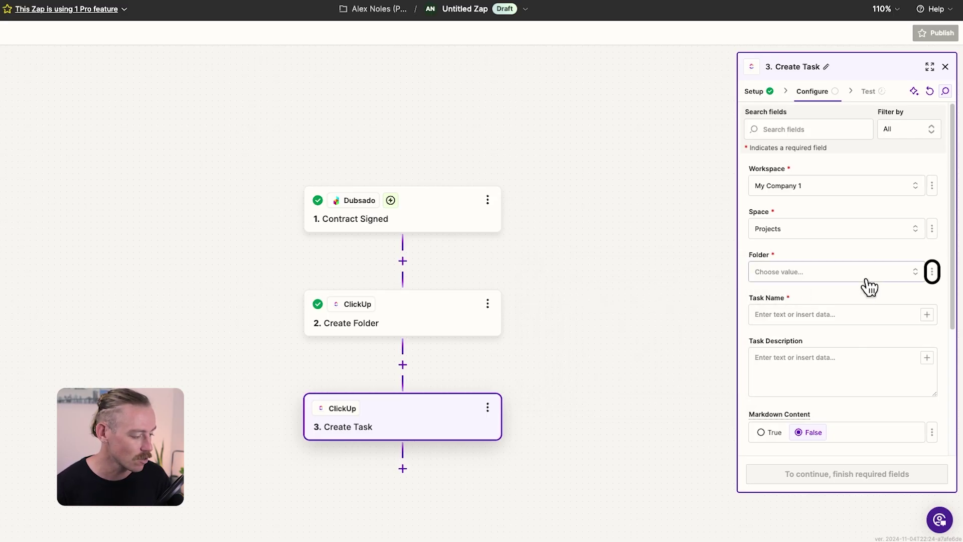
left_click(932, 271)
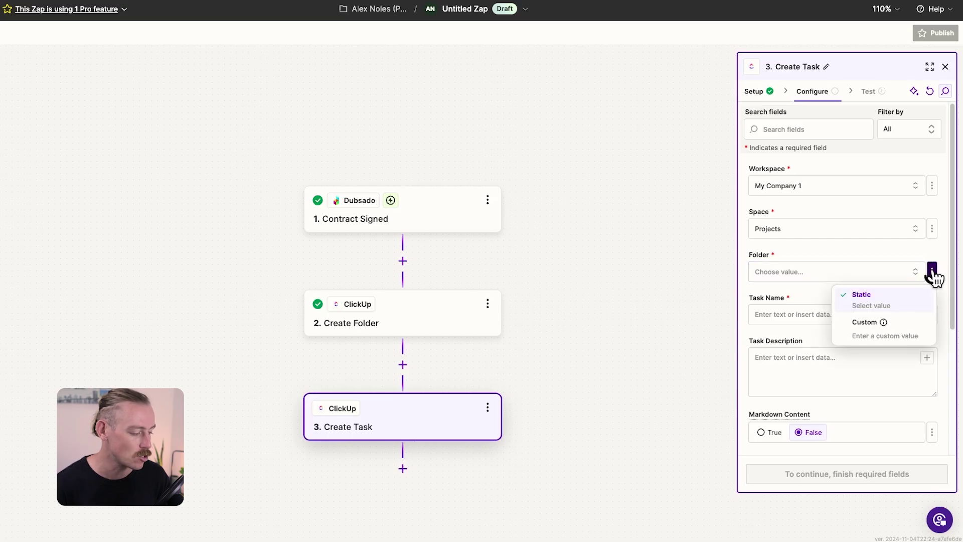
left_click(885, 329)
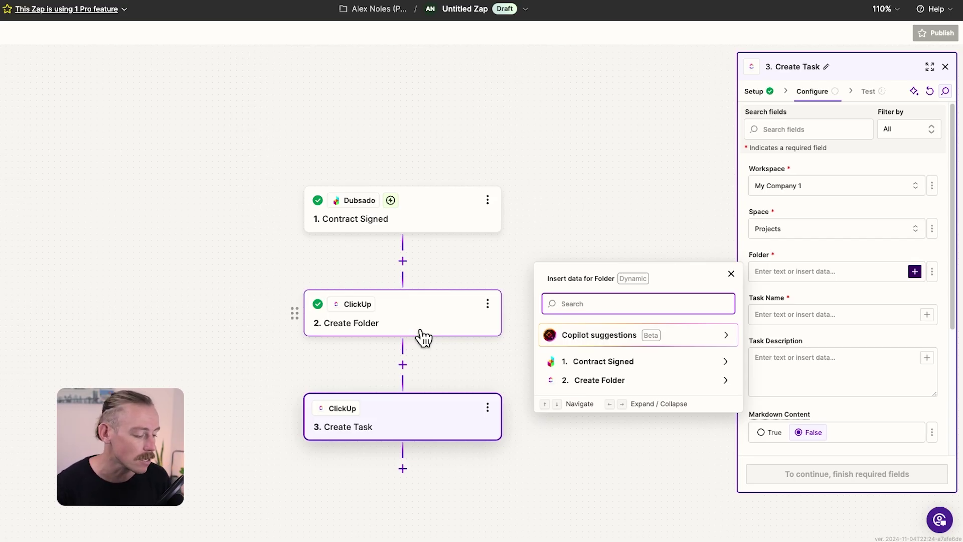
left_click(613, 381)
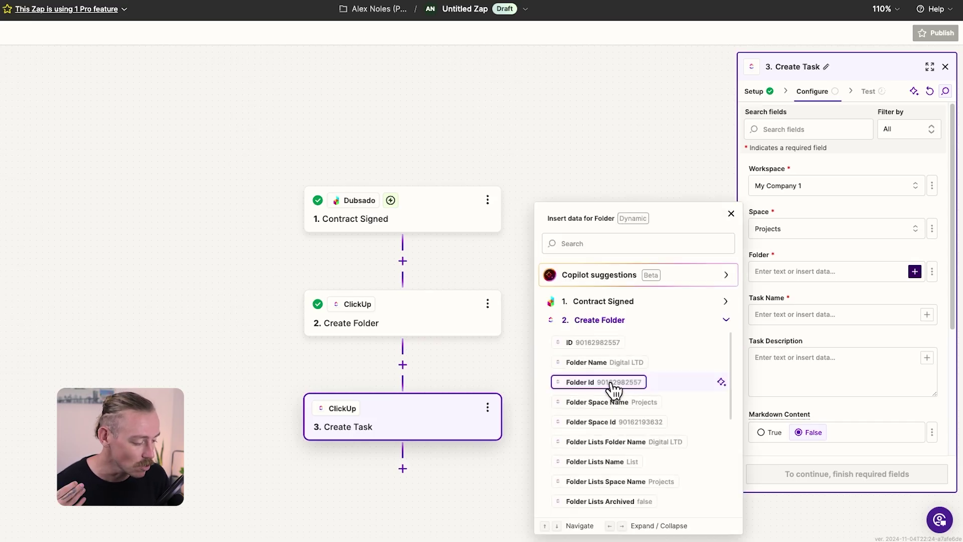
left_click(627, 385)
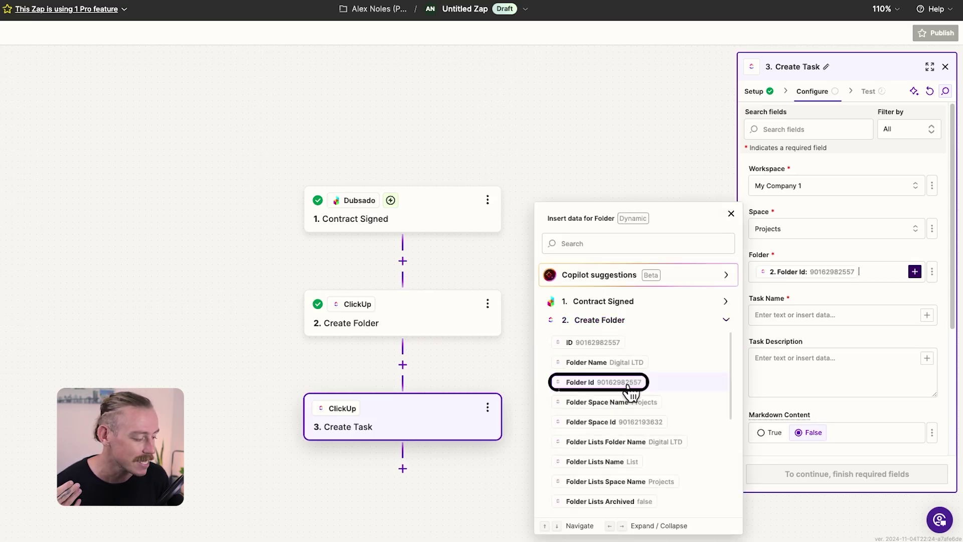
left_click(829, 302)
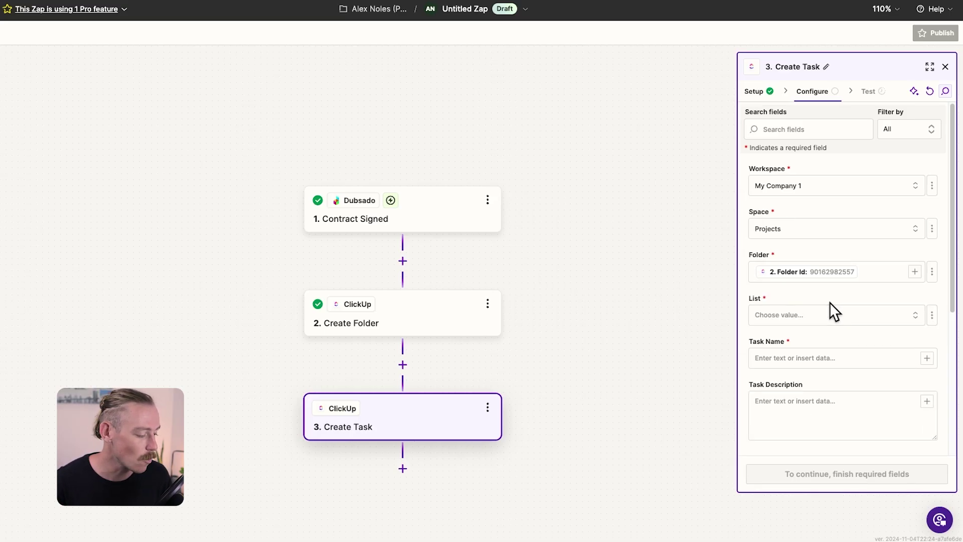
Step: Set the list to List and the task template to Onboarding Client
left_click(836, 320)
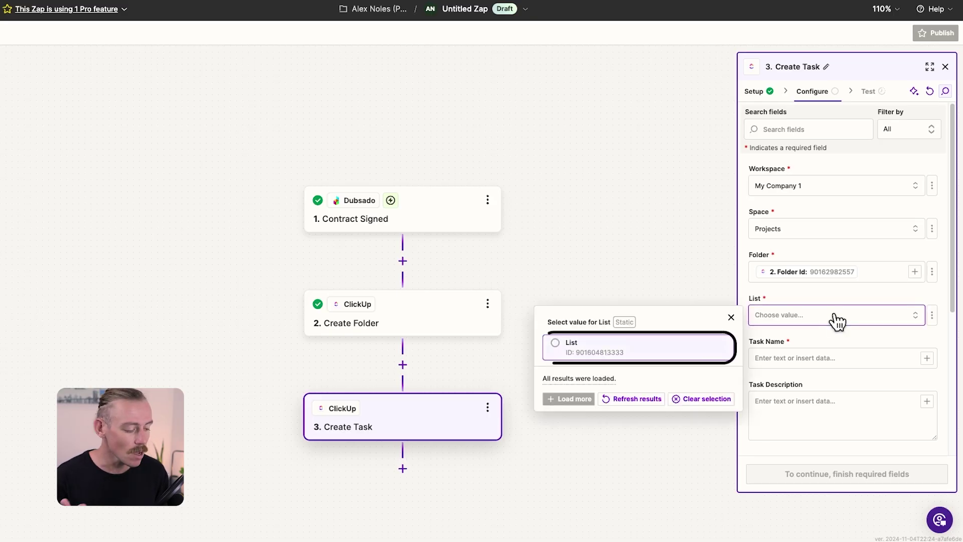
left_click(731, 348)
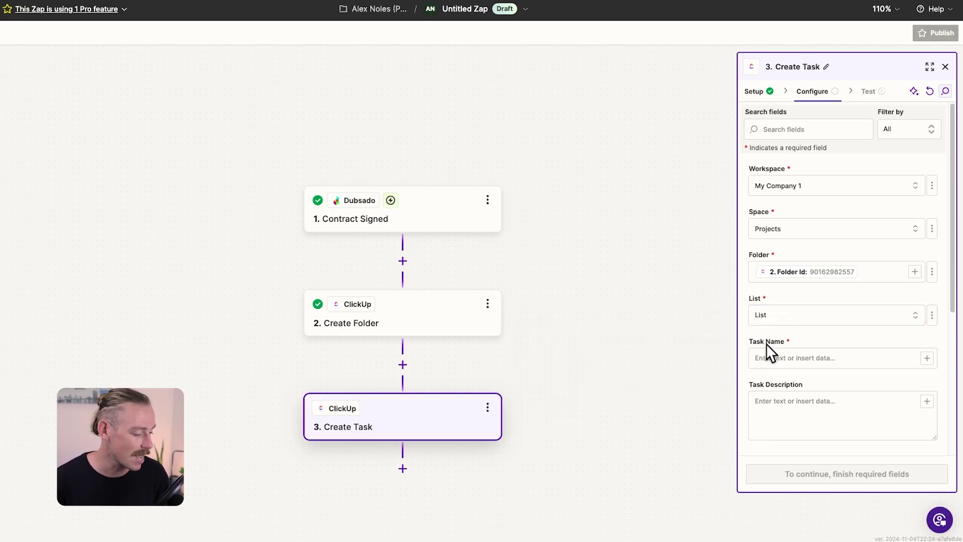
left_click(809, 357)
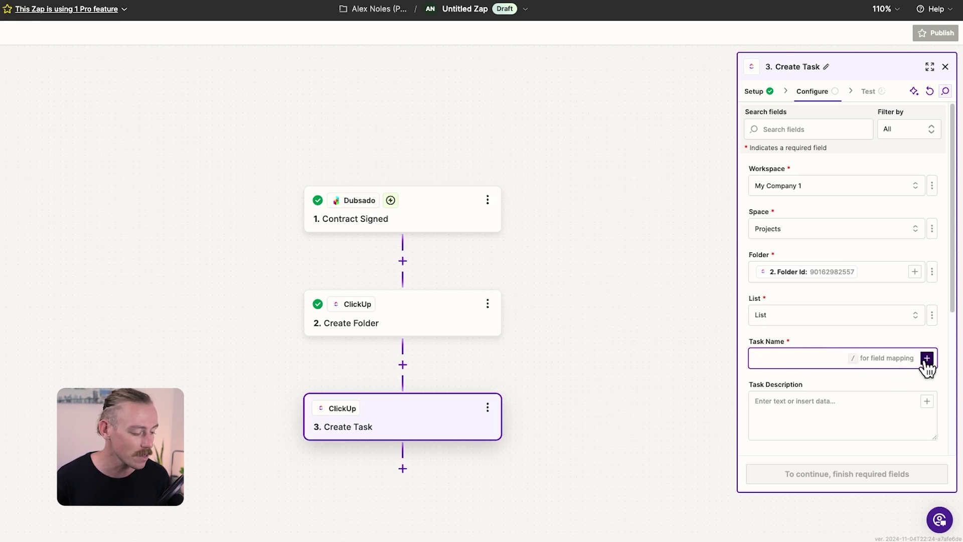
left_click(907, 360)
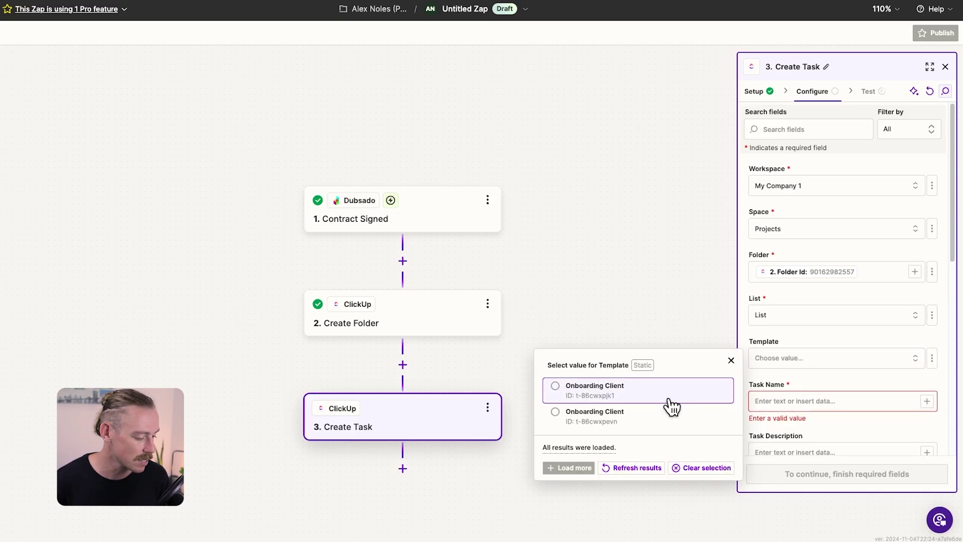
left_click(671, 407)
Step: Name the task with step 1's Client Company Name followed by 'Onboarding'
left_click(817, 400)
left_click(926, 401)
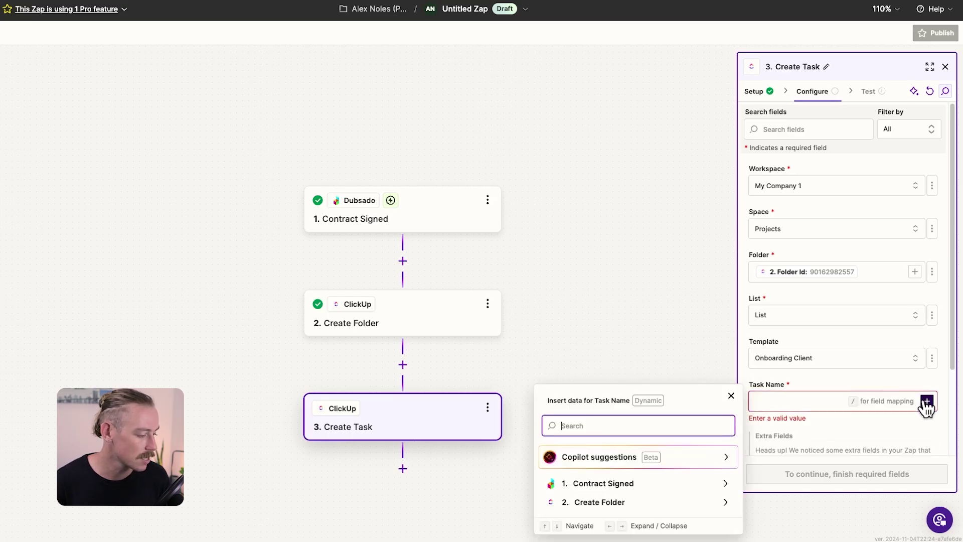
left_click(688, 483)
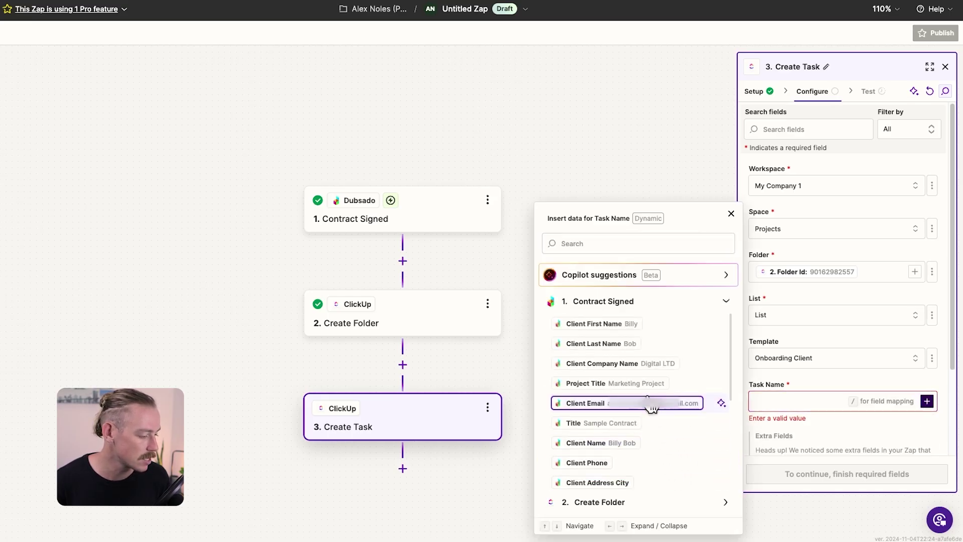
left_click(647, 365)
type("Con")
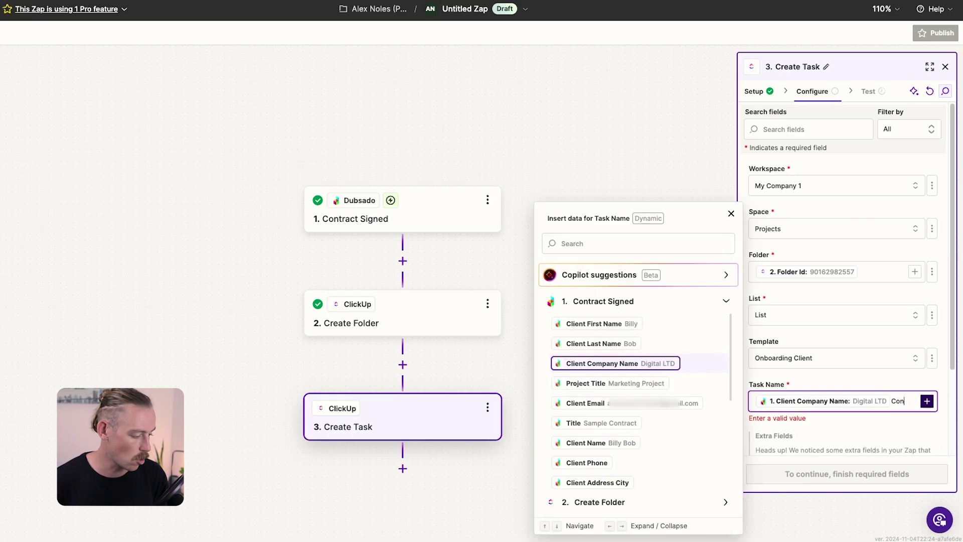
key("BackSpace")
key("BackSpace")
key("BackSpace")
type("Onb")
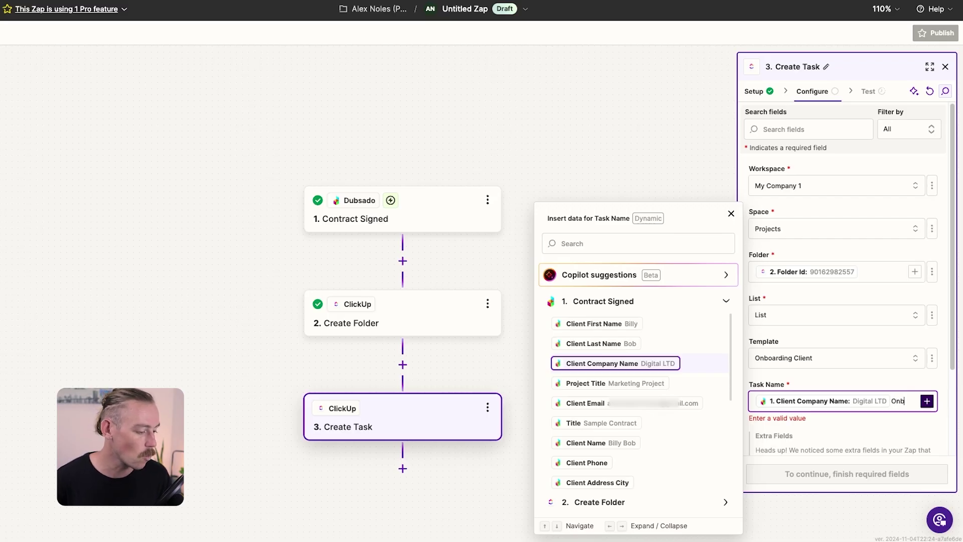
type("oarding")
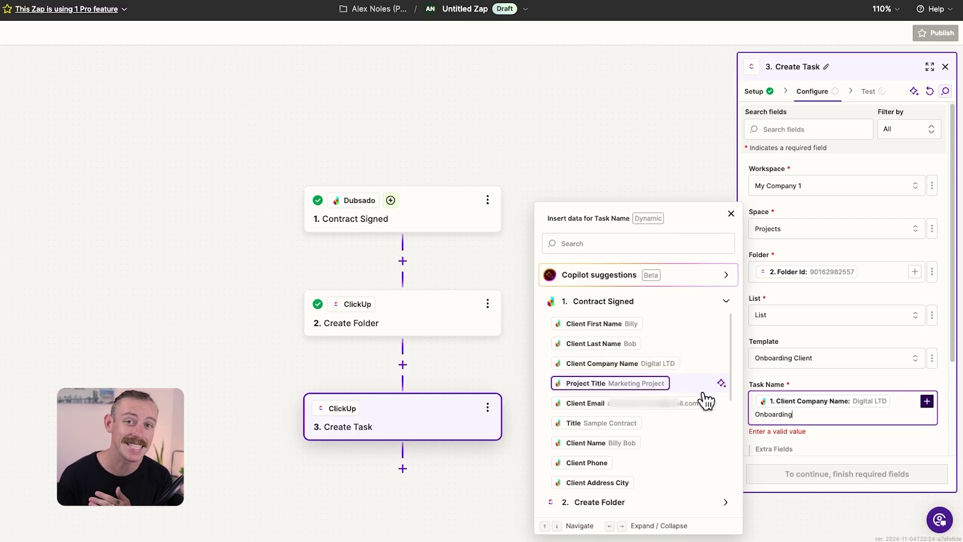
left_click(833, 432)
Step: Test the Create Task step, sending a sample task to ClickUp
scroll(835, 434, "down", 3)
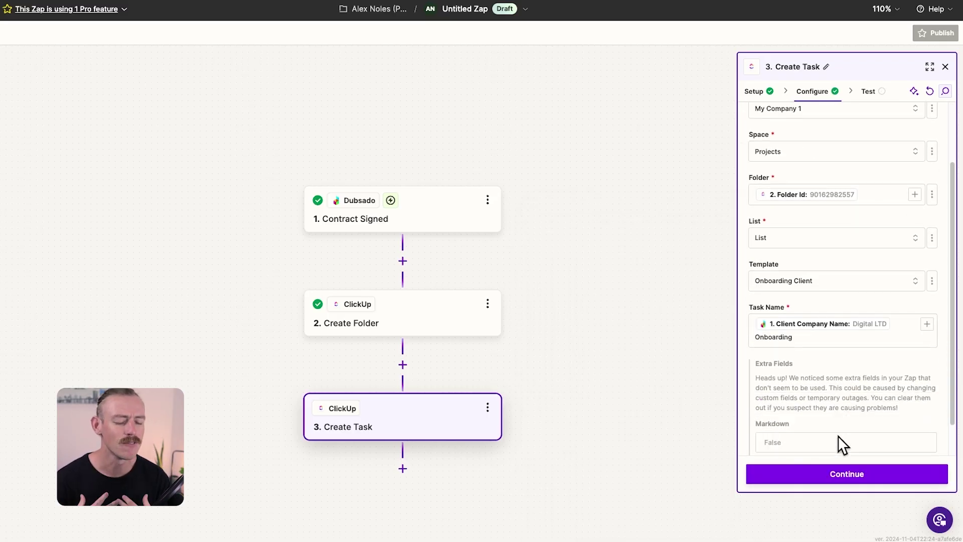
left_click(879, 477)
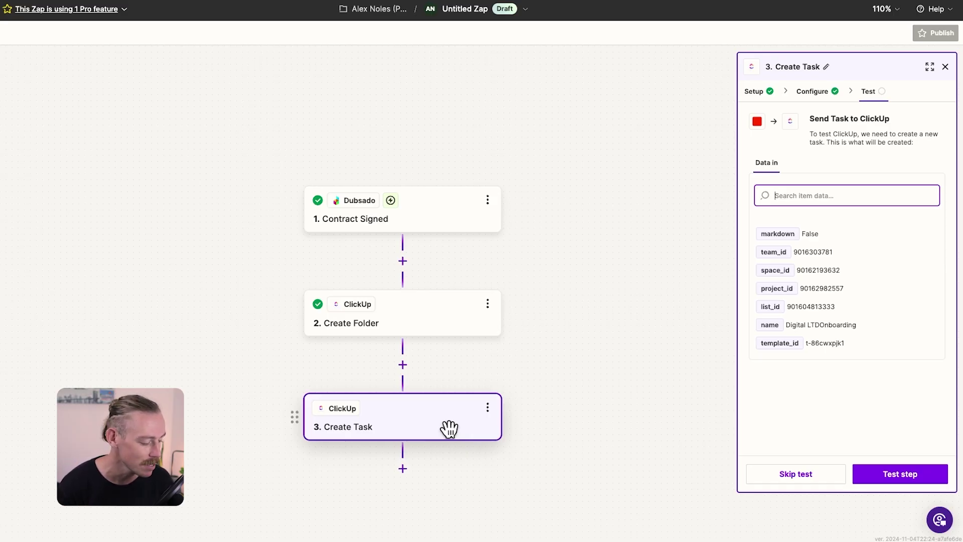
left_click(877, 473)
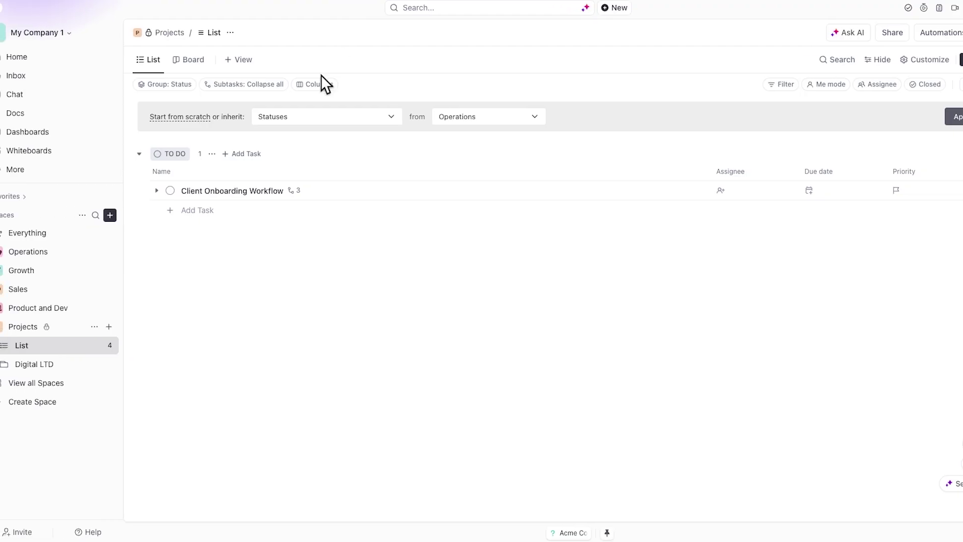
Step: Open Digital LTD's List and inspect the Digital LTDOnboarding task with its 3 subtasks
left_click(63, 363)
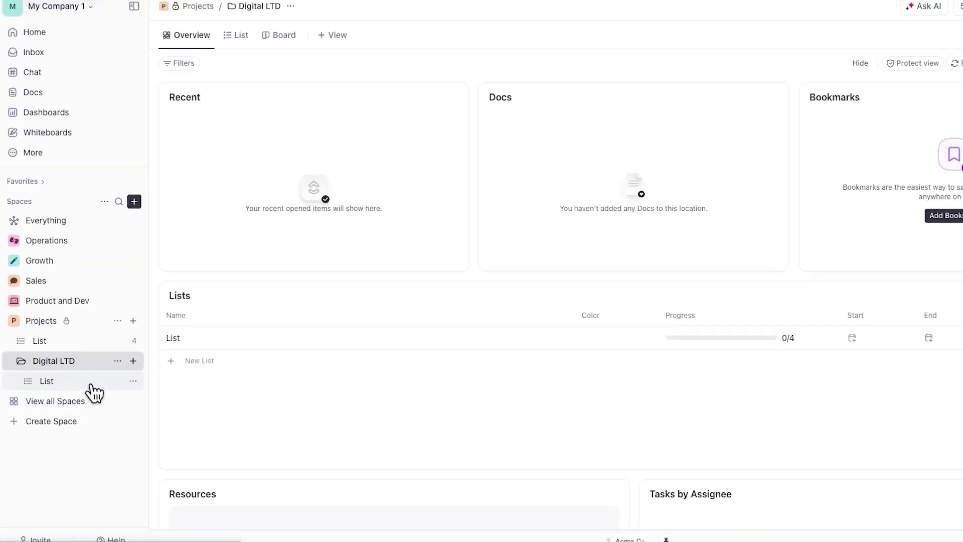
left_click(92, 386)
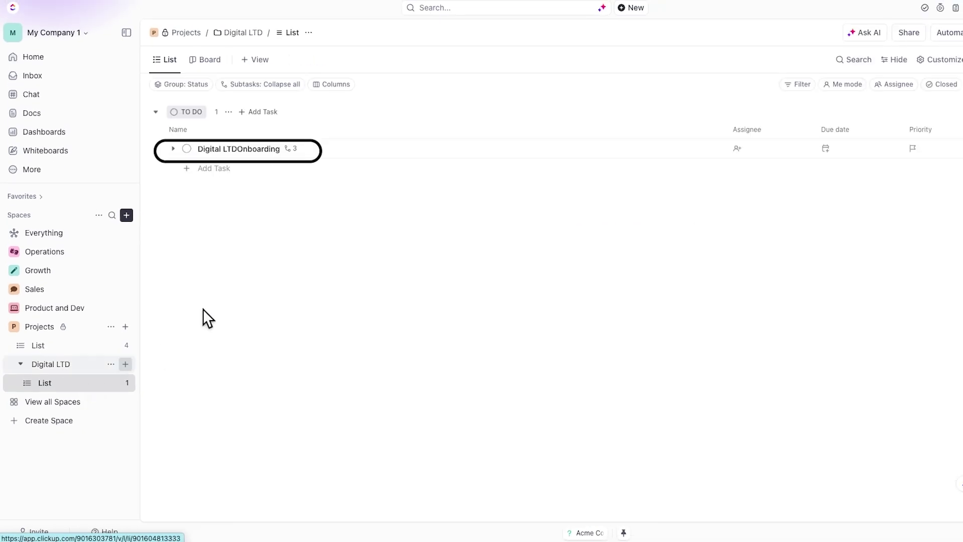
left_click(275, 156)
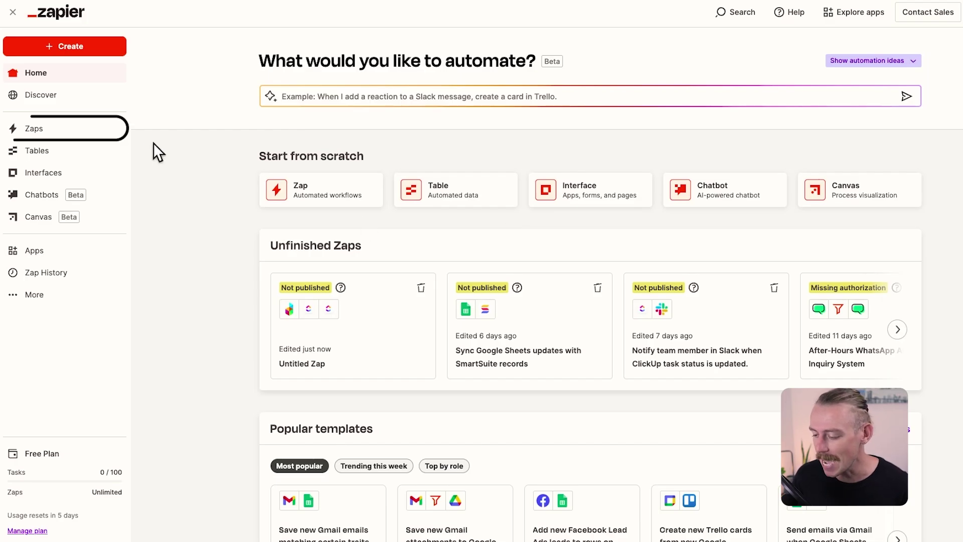
Step: Rename the newest Untitled Zap to 'Dubsado ClickUp ClickUp Project' from the Zaps list
left_click(89, 133)
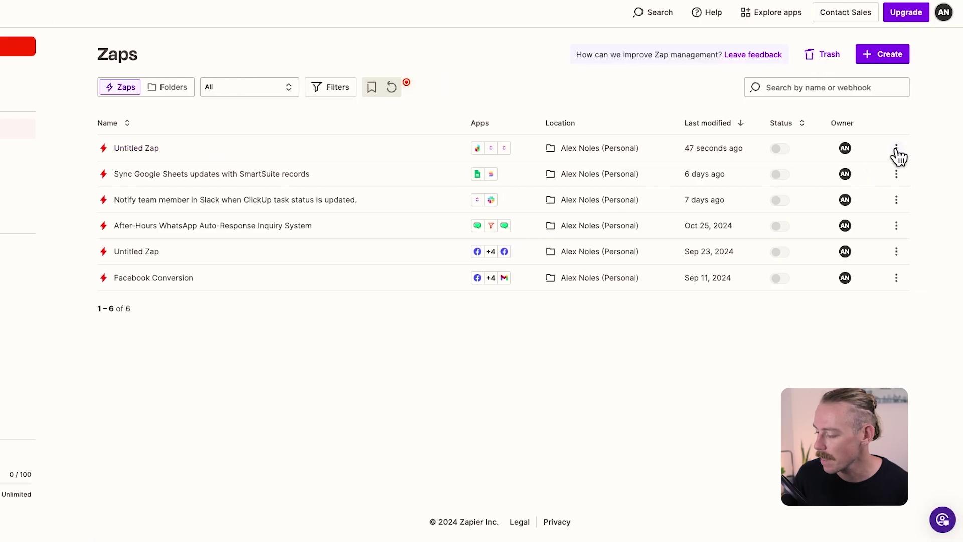
left_click(896, 148)
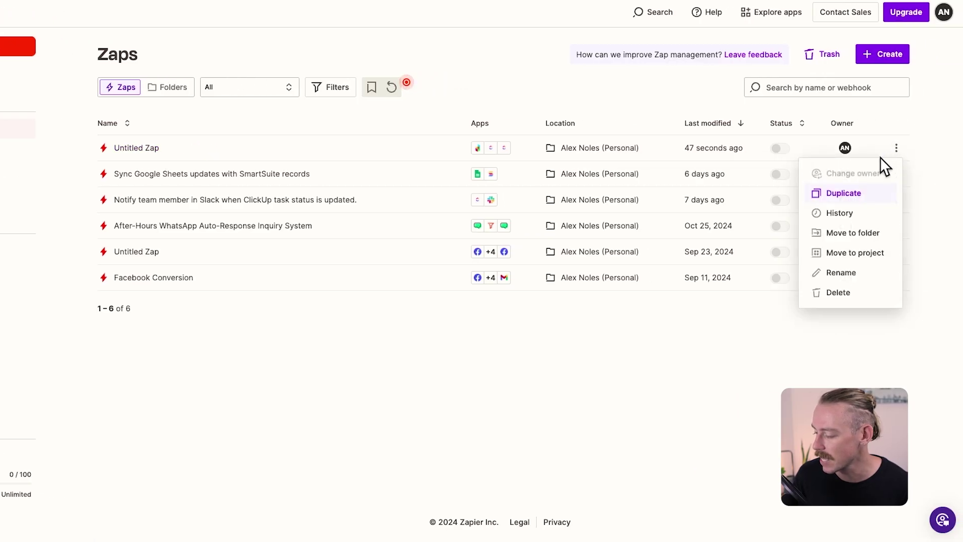
left_click(846, 276)
left_click_drag(435, 263, 289, 266)
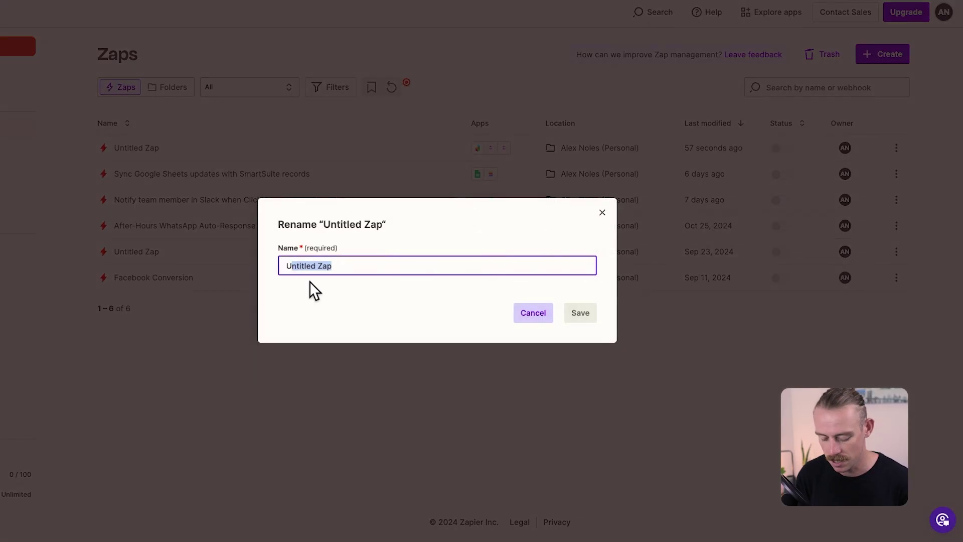
key("ctrl+a")
type("D")
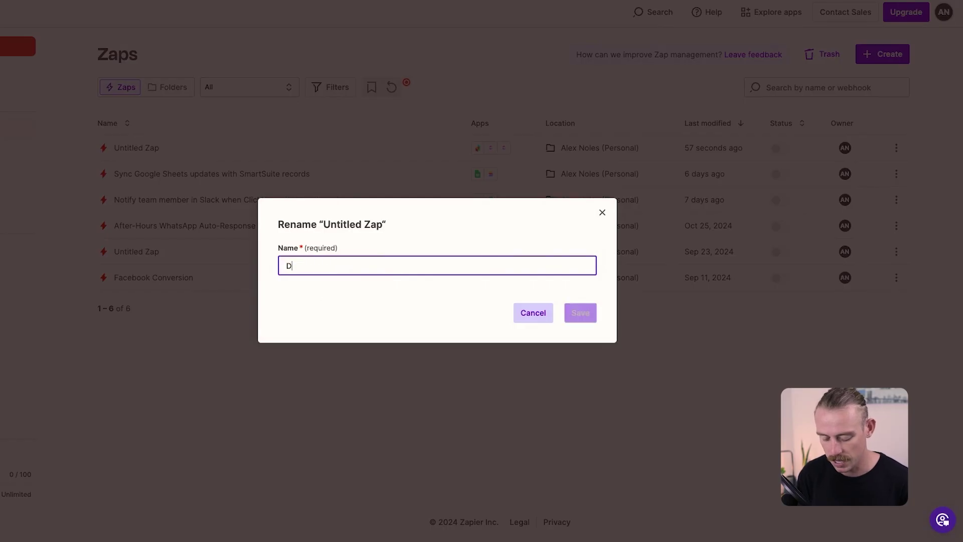
type("ubsado ClickUp ClickUp Project")
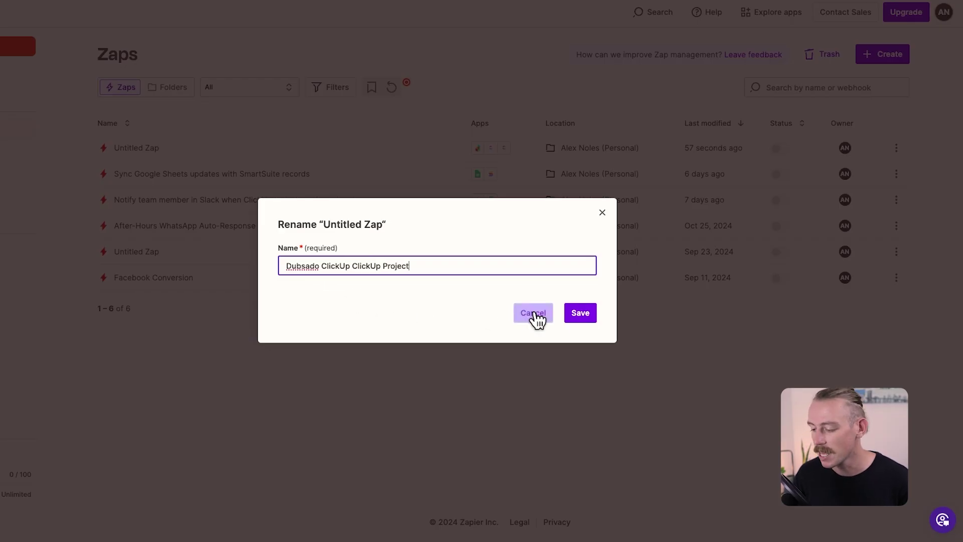
left_click(572, 314)
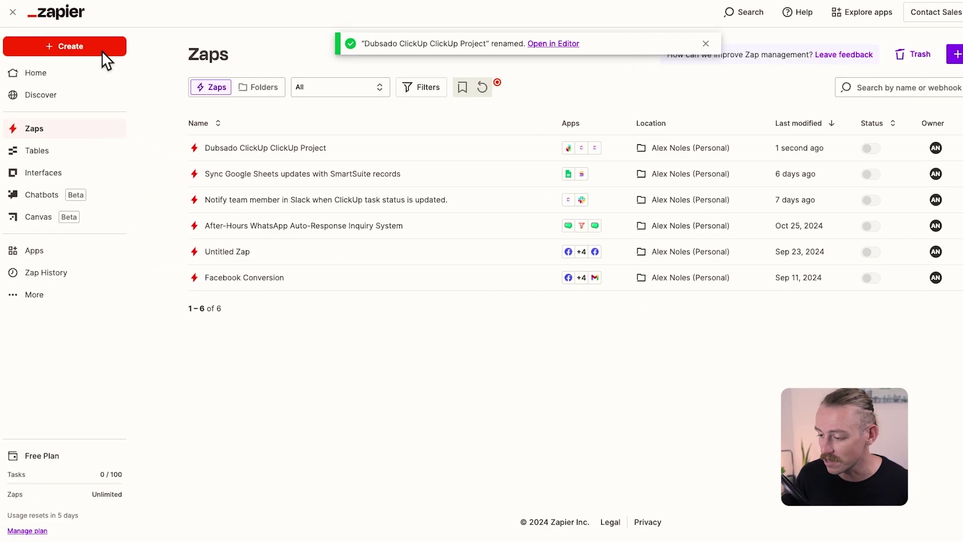
Step: Start a new Zap and ask Copilot to create a Dubsado project on ClickUp task status changes
left_click(103, 50)
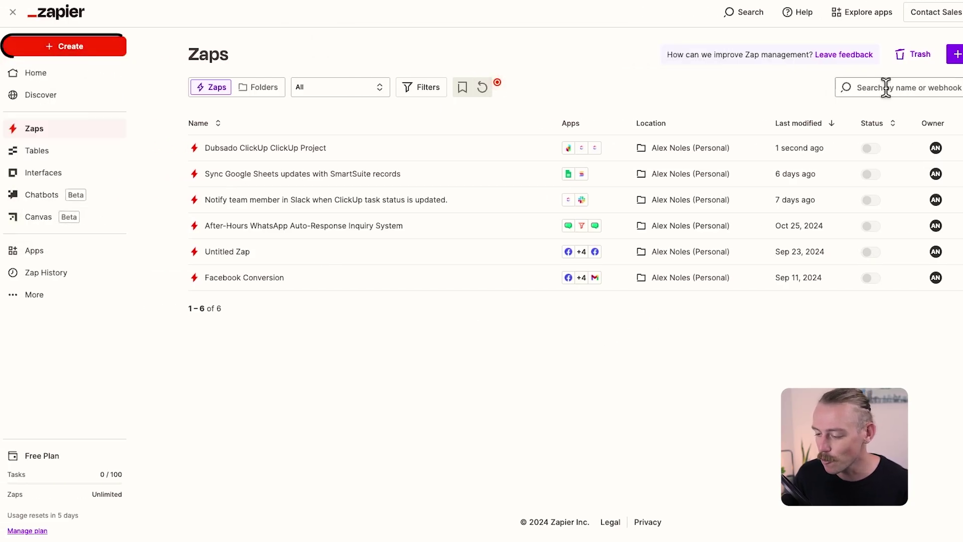
left_click(898, 62)
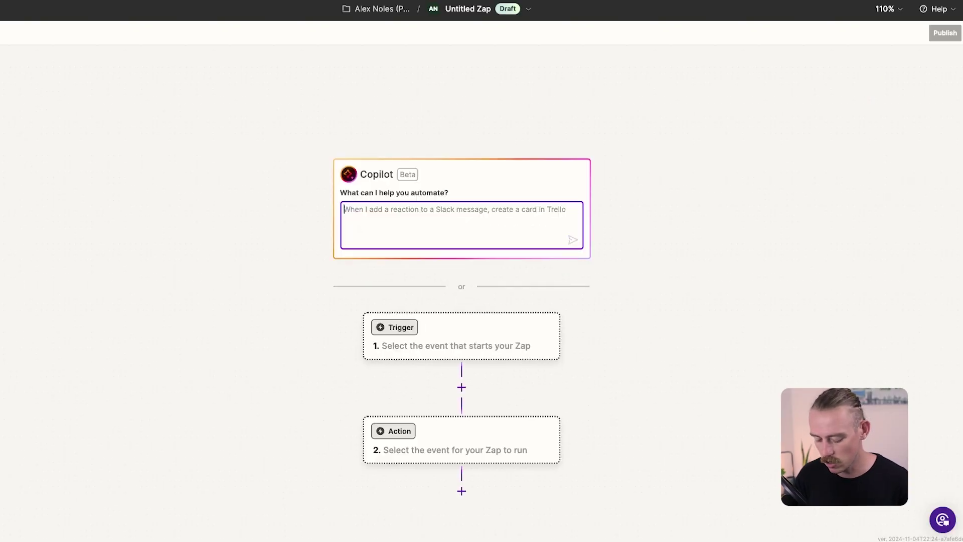
type("Create a project in dubsado when a task status is upda")
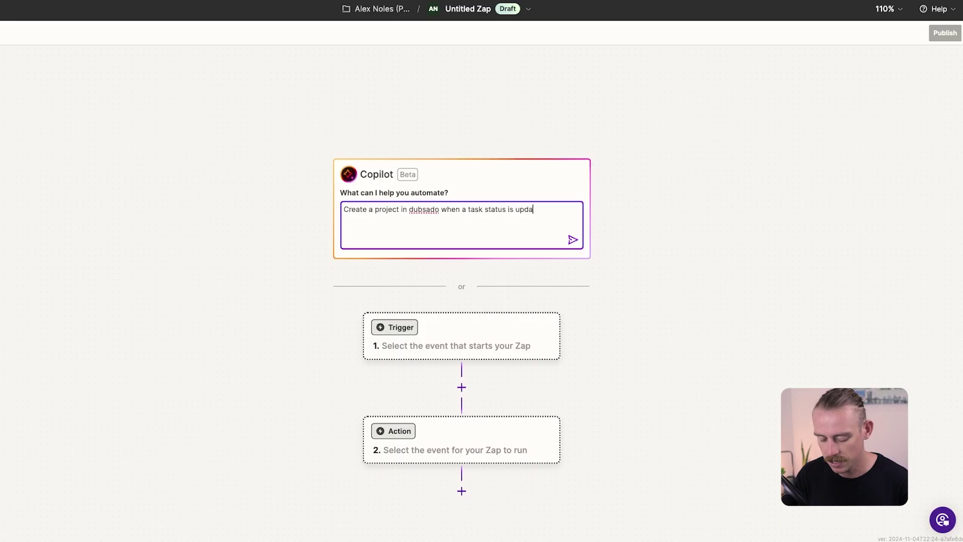
type("in clickup")
key("Return")
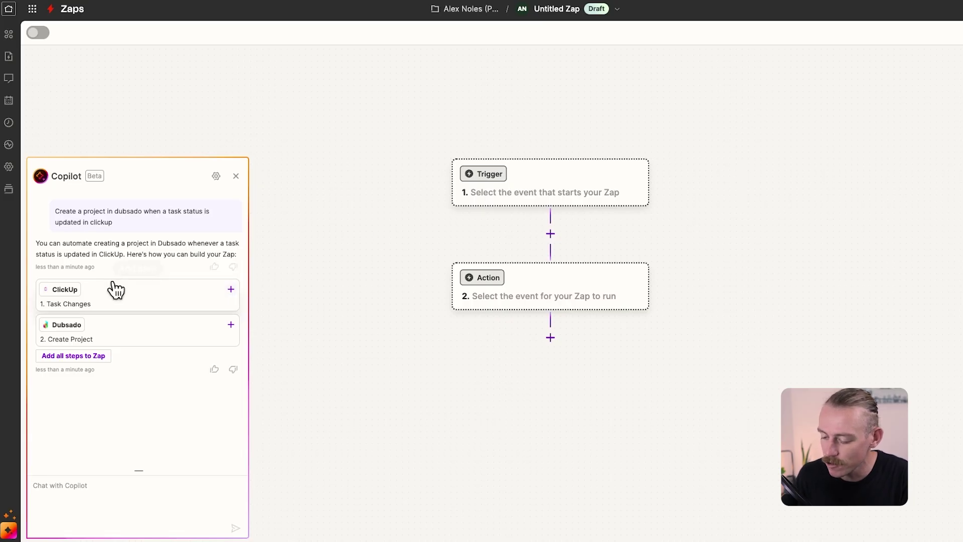
Step: Add the suggested ClickUp Task Changes and Dubsado Create Project steps to the Zap
left_click(90, 356)
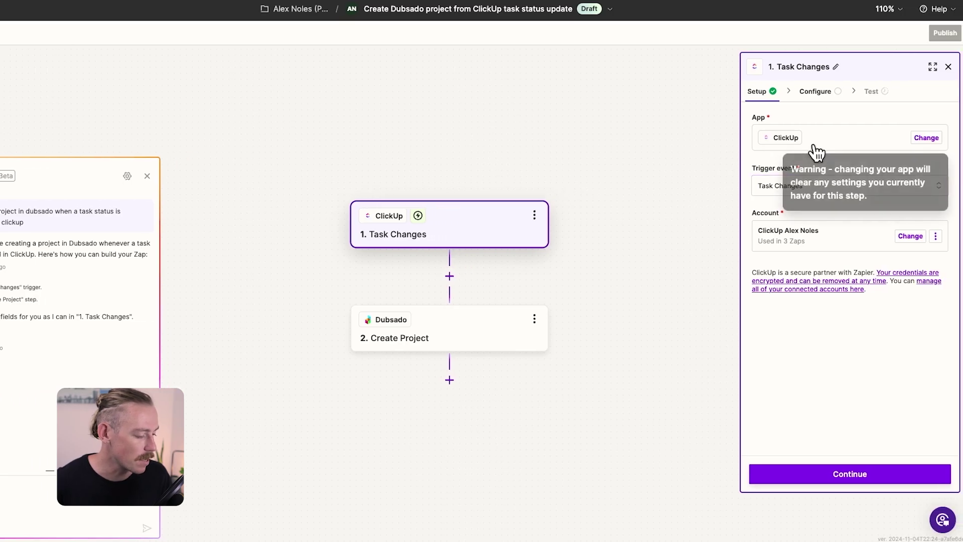
left_click(815, 187)
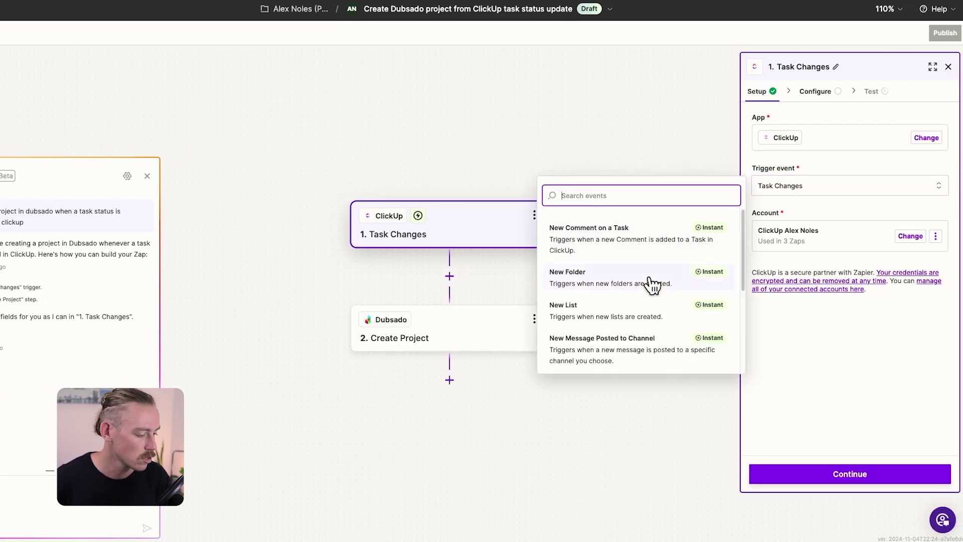
type("stat")
left_click(707, 318)
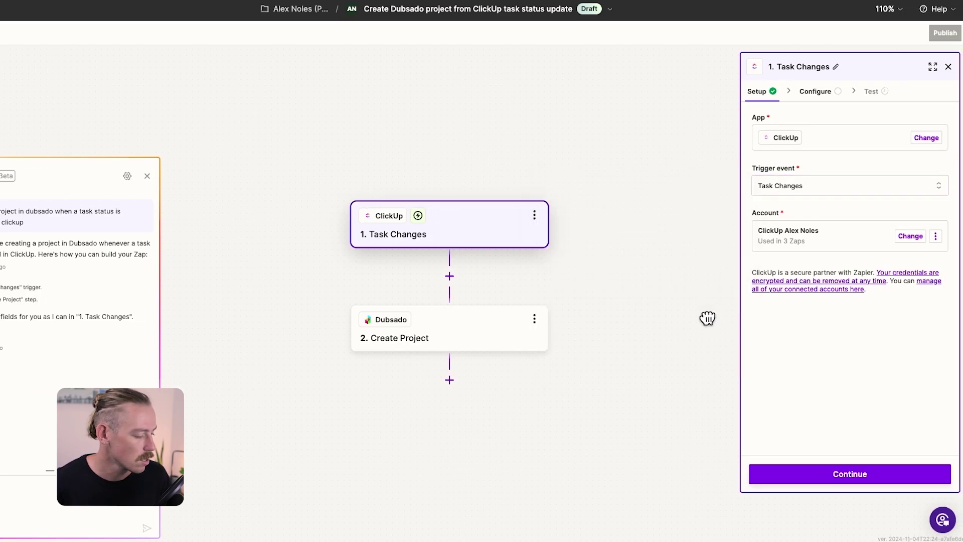
left_click(856, 475)
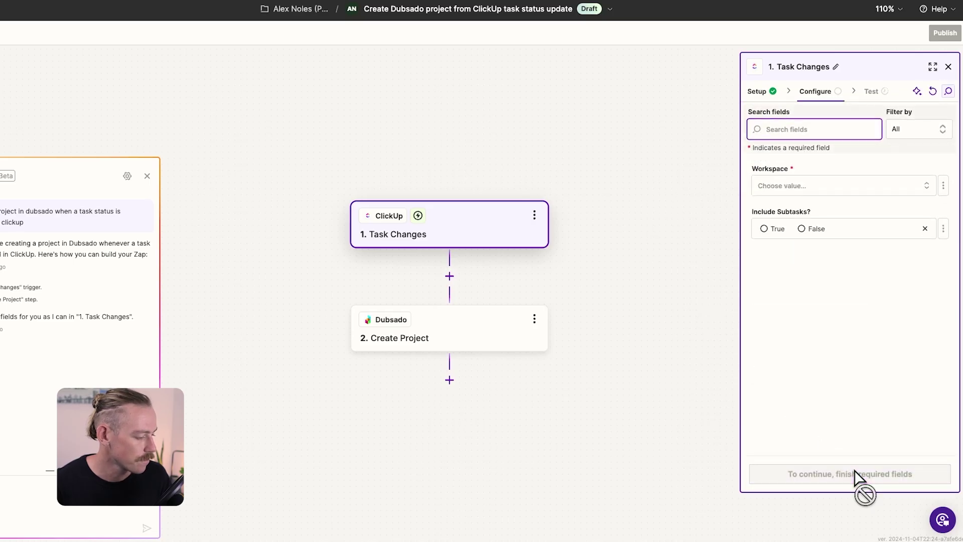
Step: Point the trigger at My Company 1, Projects, Digital LTD, List, watching Status changes
left_click(844, 186)
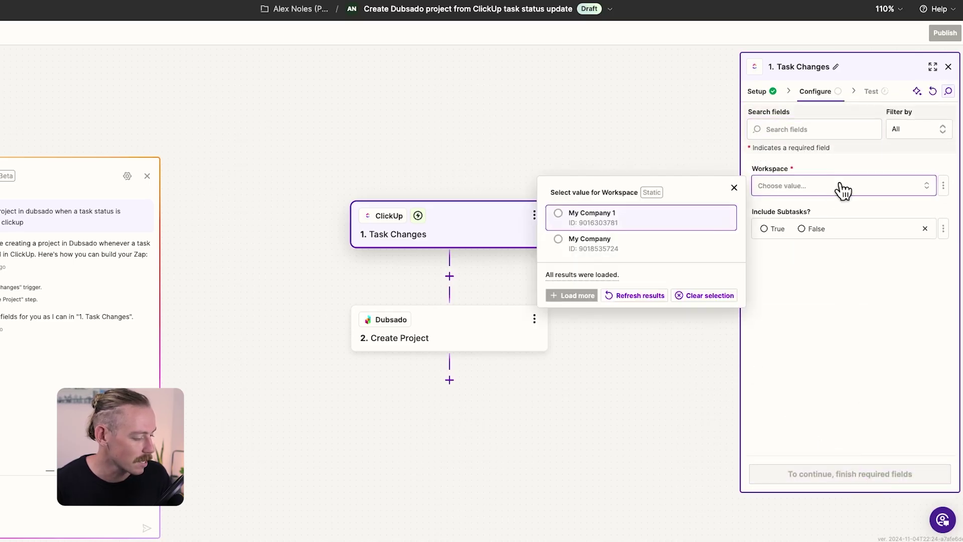
left_click(710, 217)
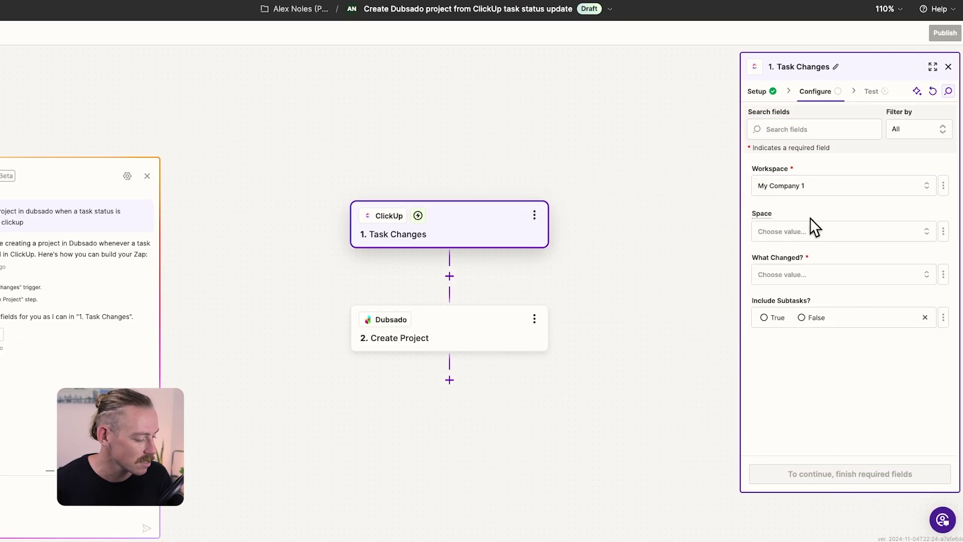
left_click(815, 233)
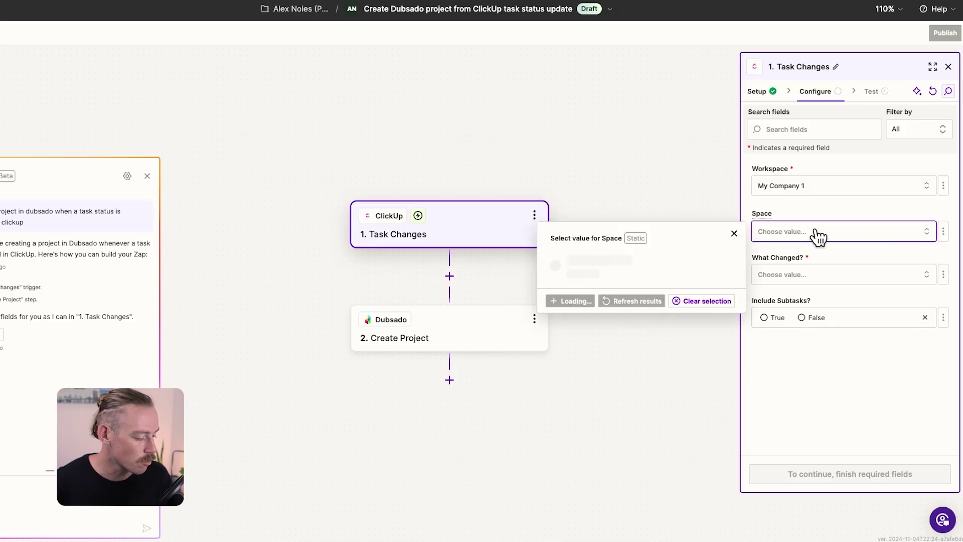
left_click(619, 387)
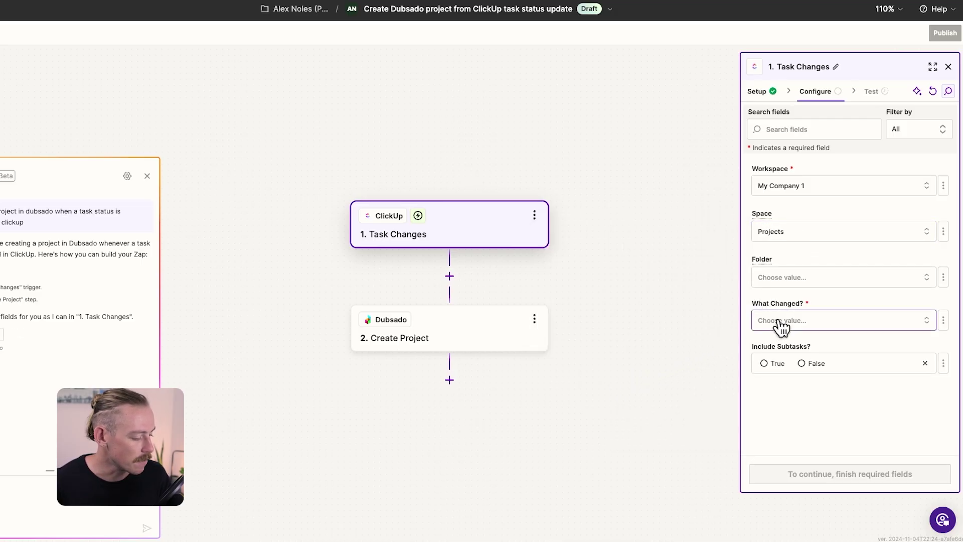
left_click(825, 290)
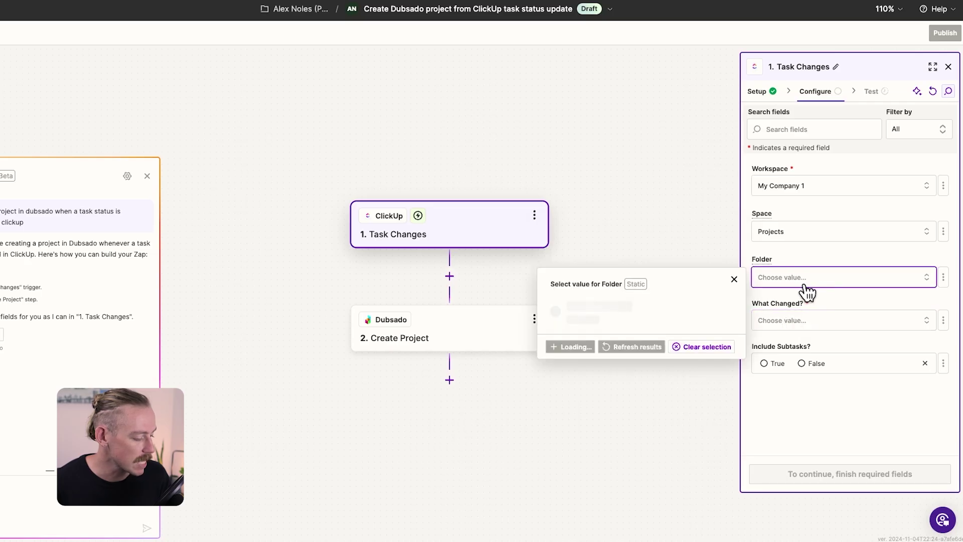
left_click(638, 332)
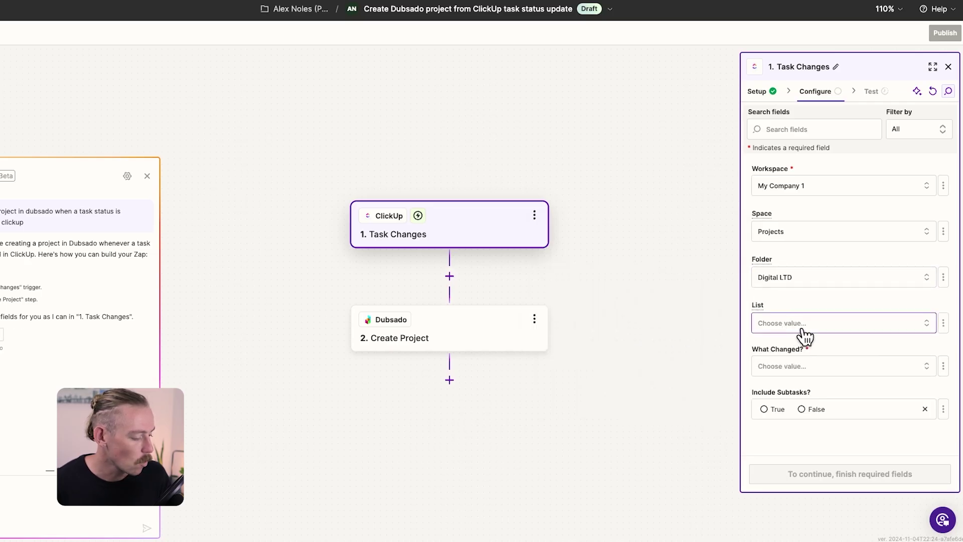
left_click(805, 331)
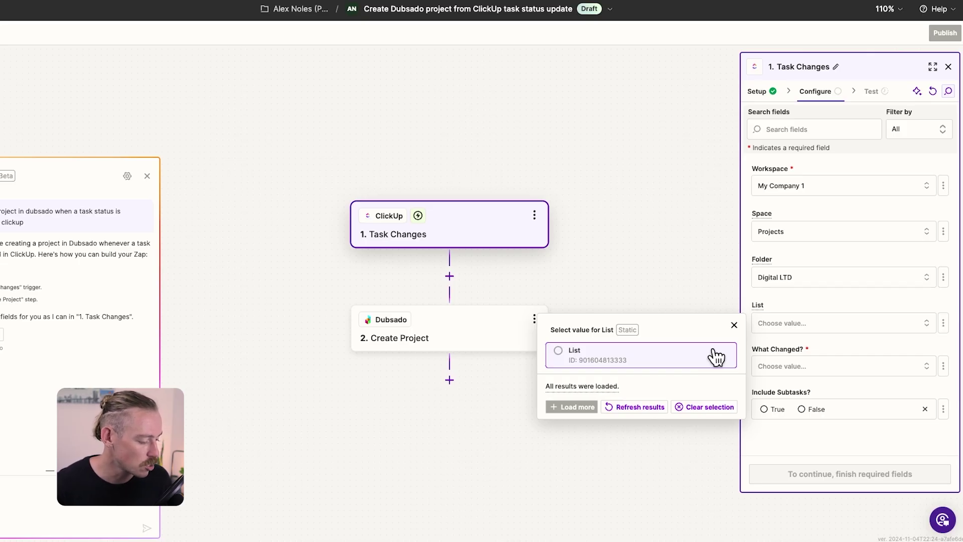
left_click(717, 357)
left_click(784, 372)
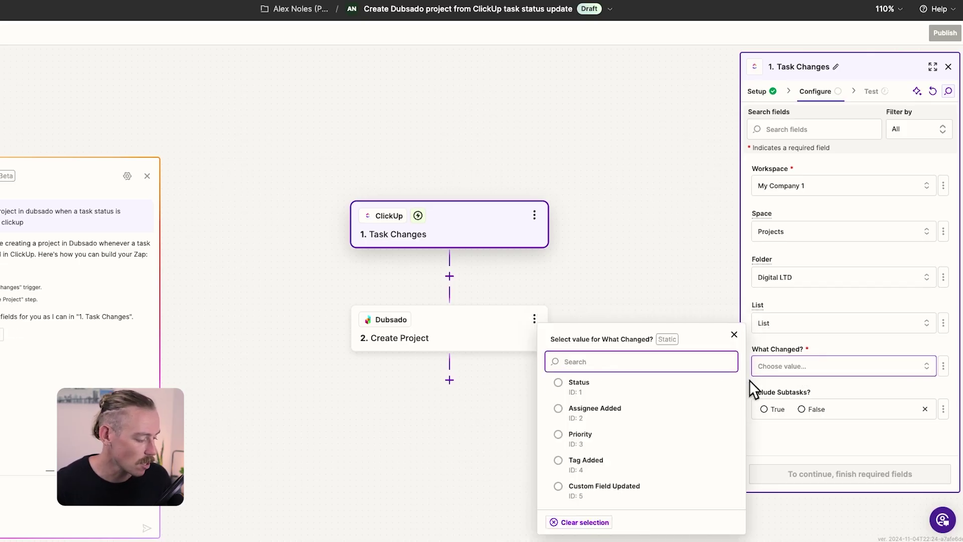
key("Return")
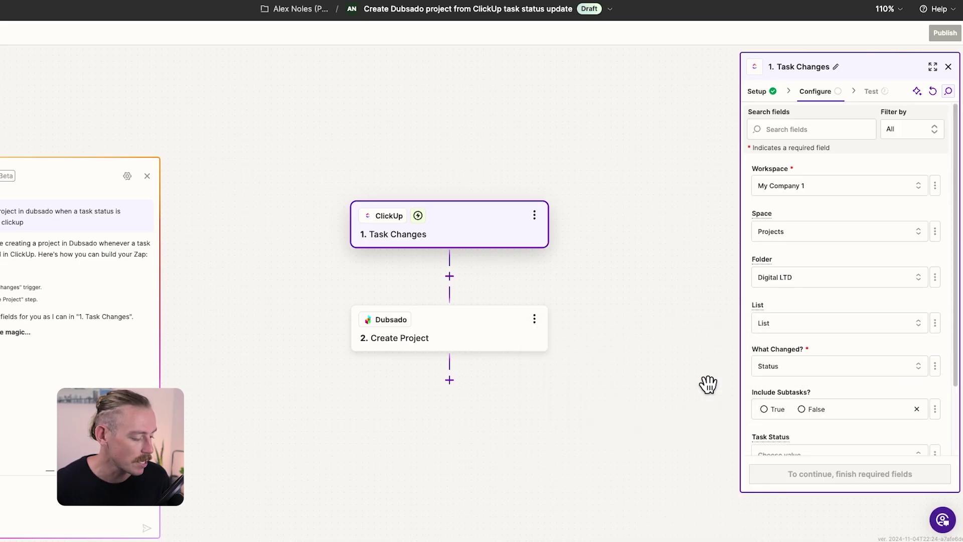
scroll(828, 381, "down", 1)
scroll(840, 370, "down", 2)
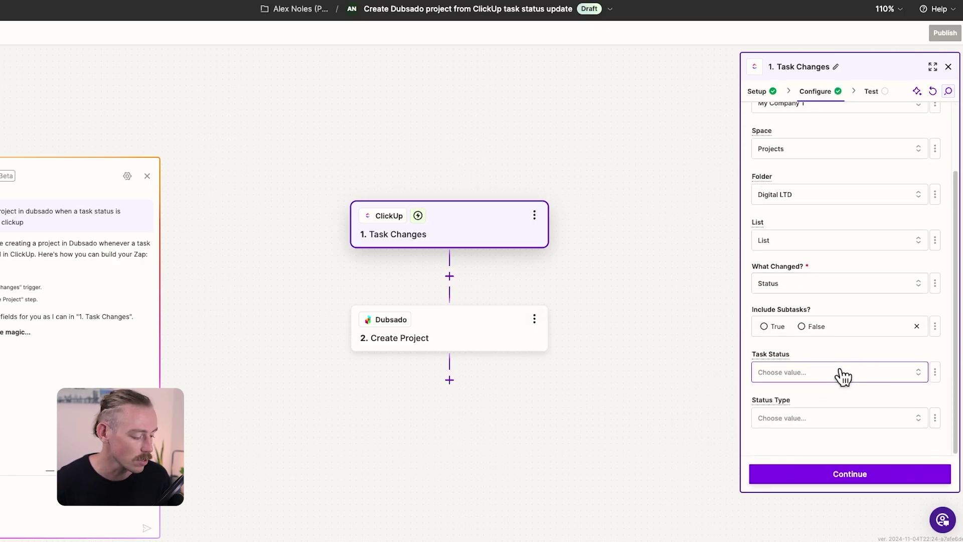
Step: Set the trigger's Task Status to Complete and test the trigger
left_click(843, 376)
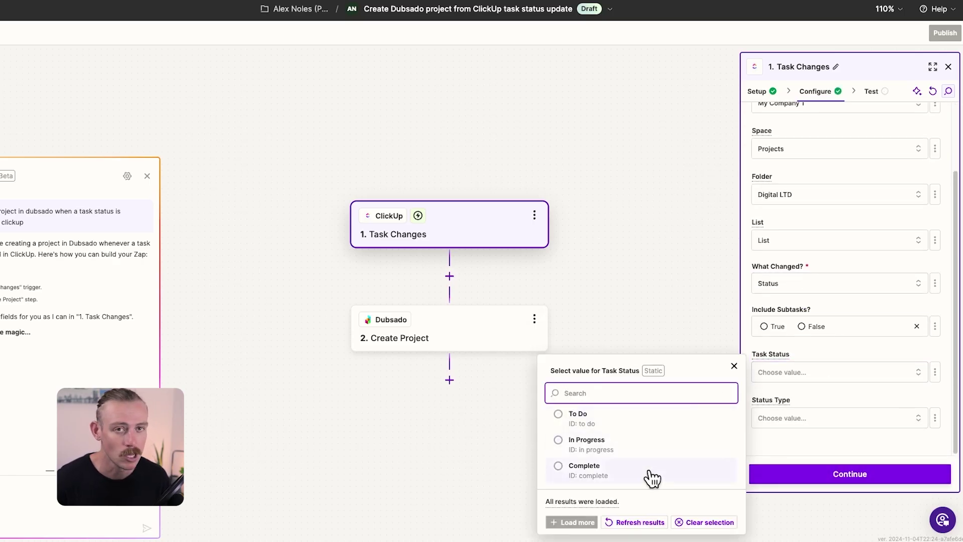
left_click(652, 478)
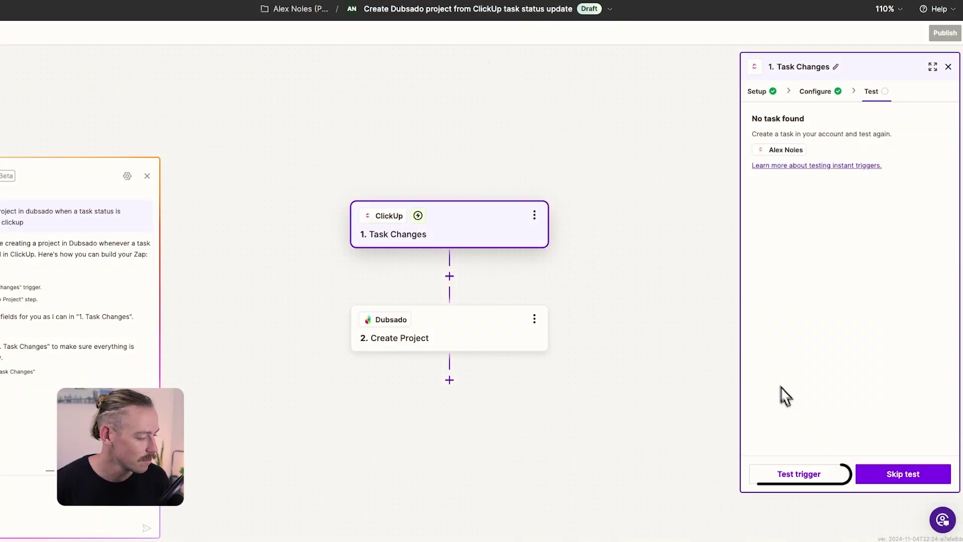
left_click(800, 474)
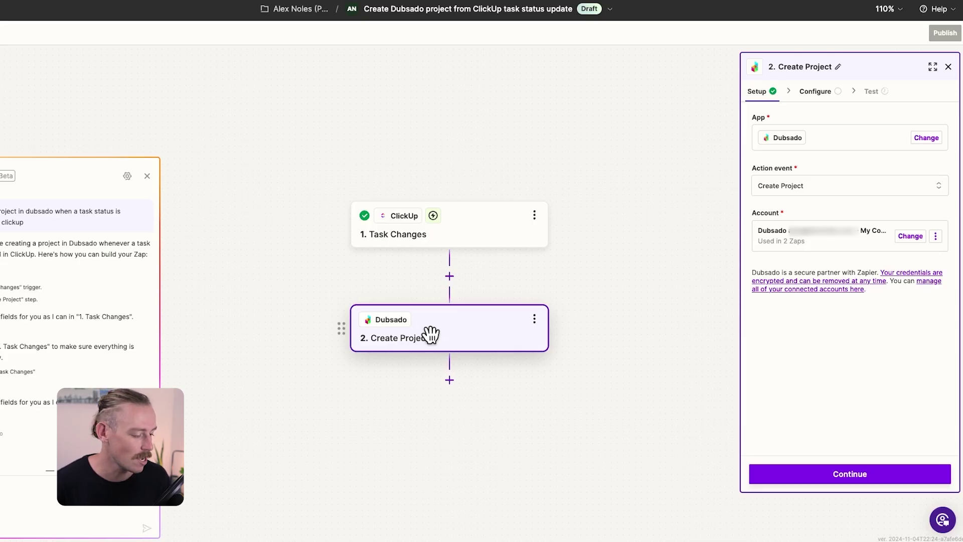
Step: Confirm the sample ClickUp task name is Digital LTDOnboarding, then bring up the Create Project step
left_click(484, 237)
left_click(912, 229)
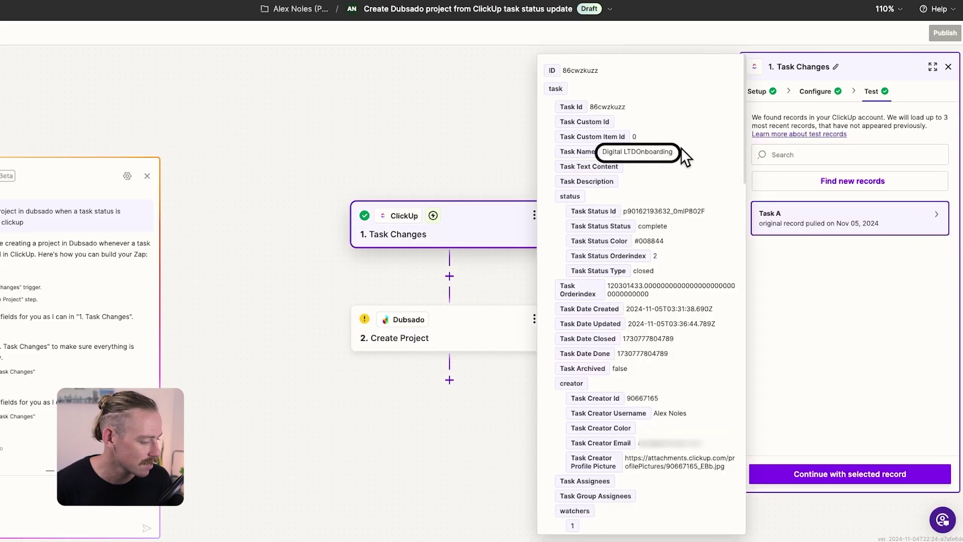
left_click_drag(674, 152, 606, 150)
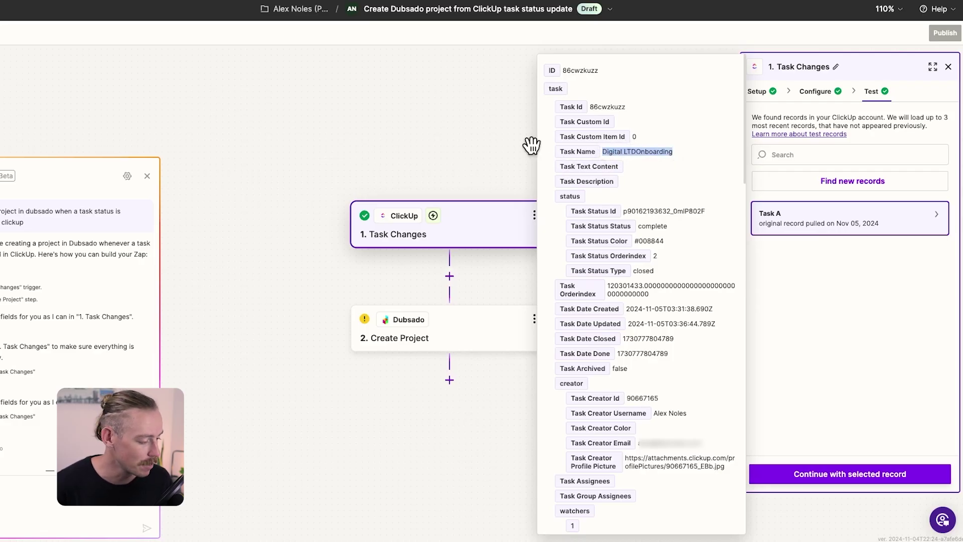
left_click(485, 326)
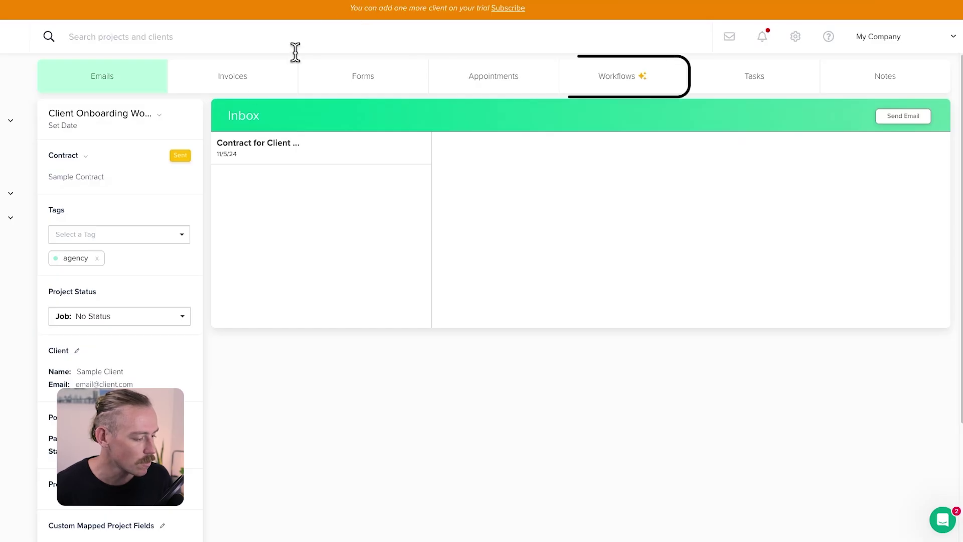
Step: Choose the ClickUp Feedback workflow for the Client Onboarding Workflow project in Dubsado
left_click(640, 77)
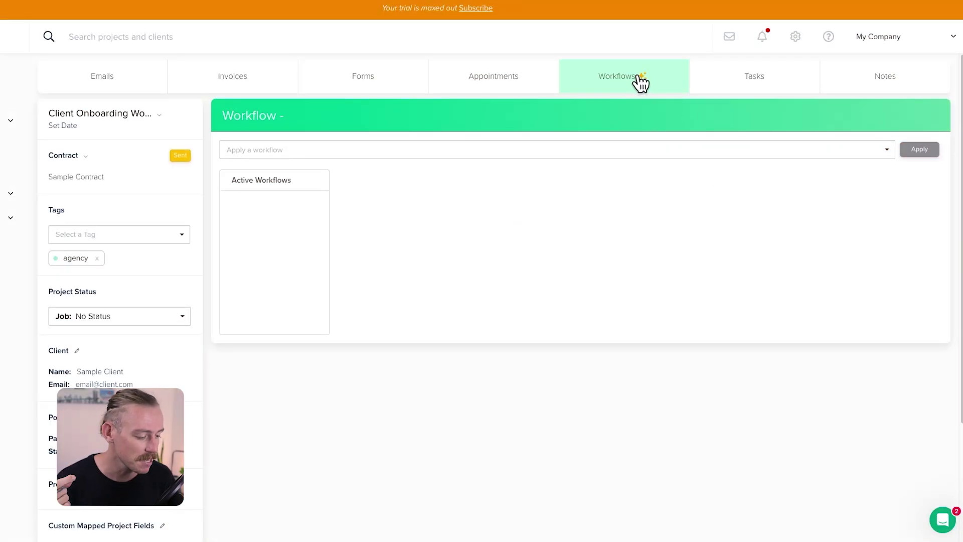
left_click(676, 148)
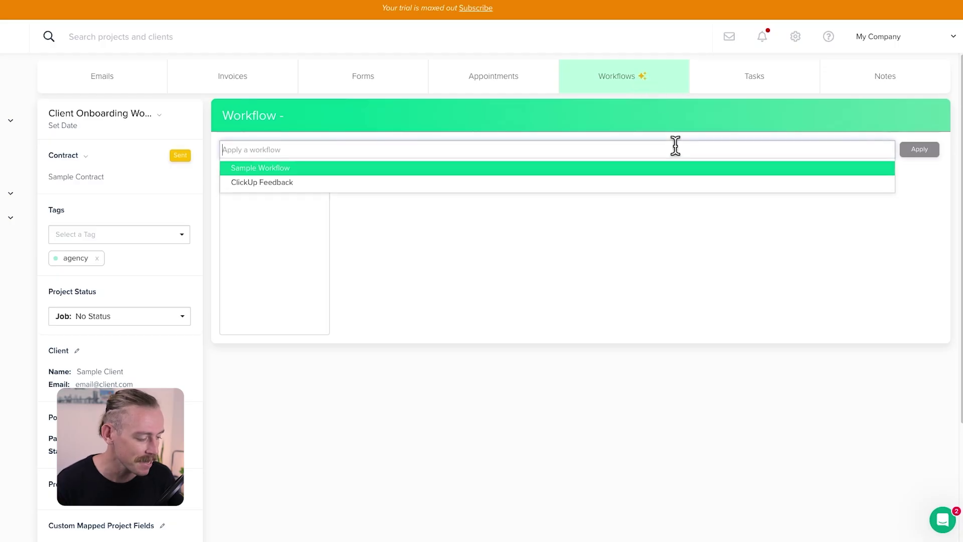
left_click(665, 182)
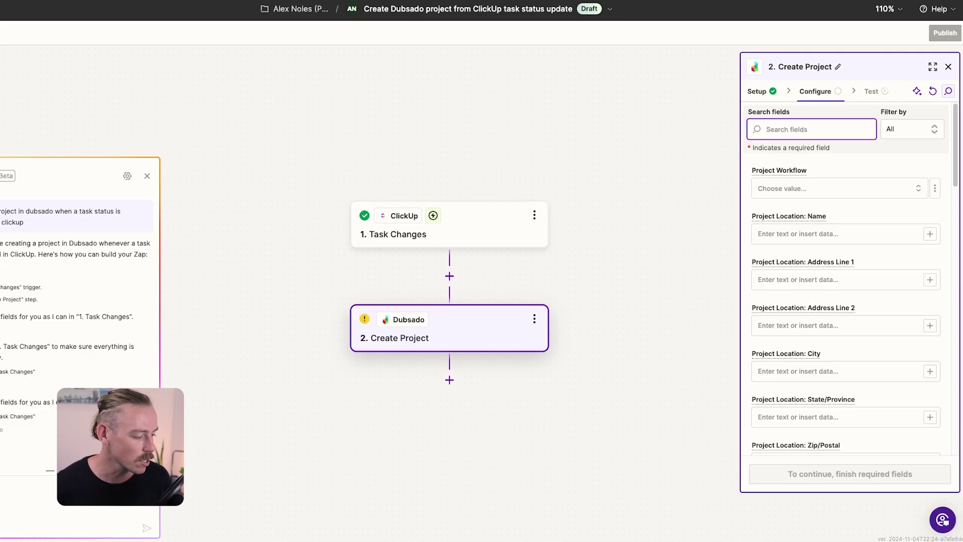
Step: Refresh the Dubsado workflow list and set Project Workflow to ClickUp Feedback
left_click(832, 197)
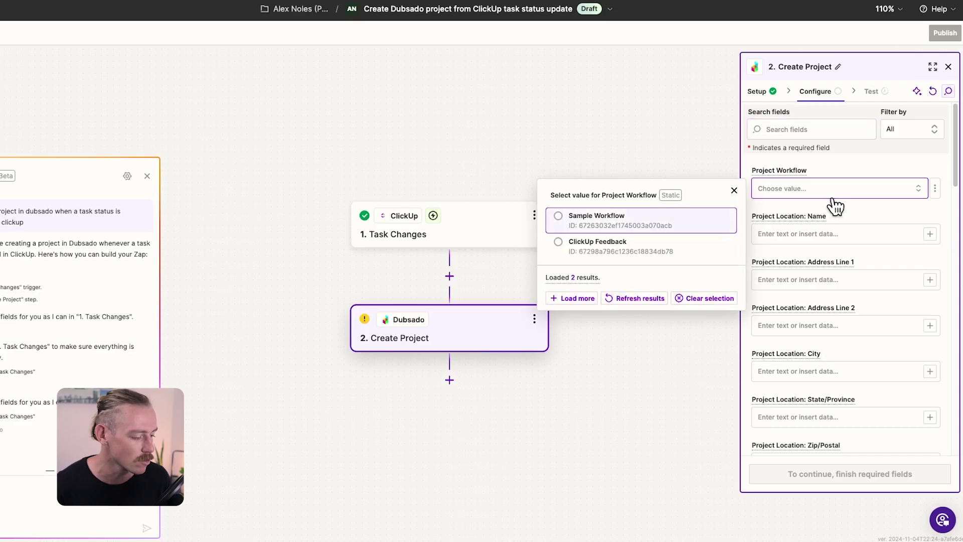
left_click(639, 299)
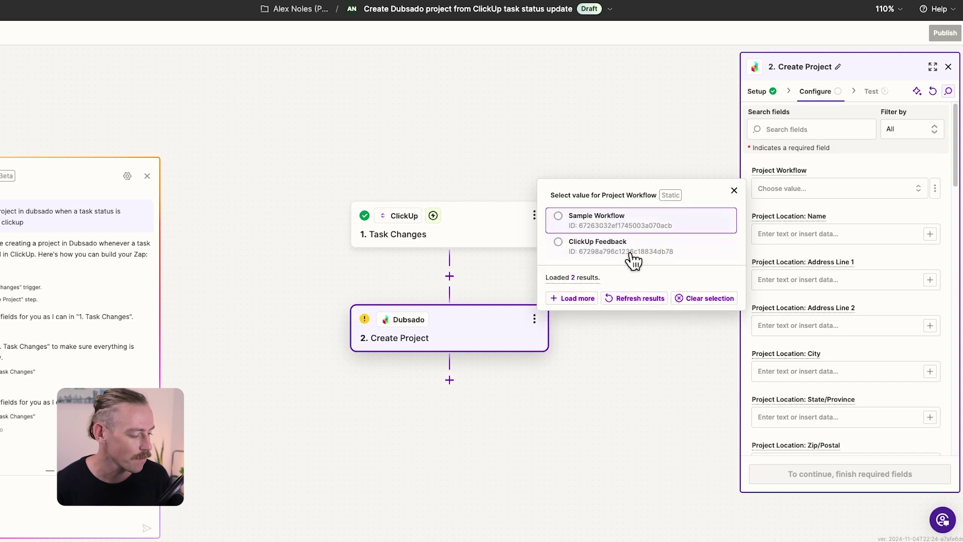
left_click(632, 254)
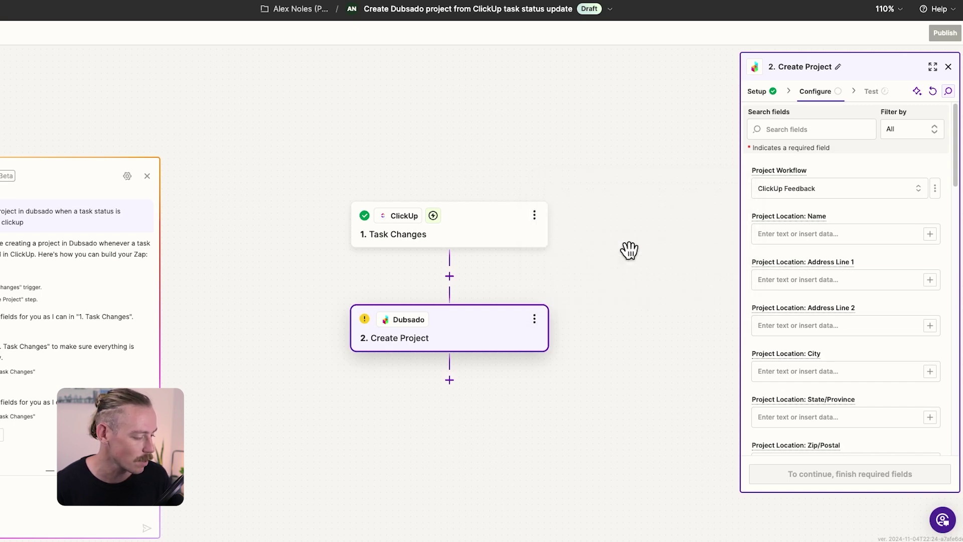
left_click(864, 241)
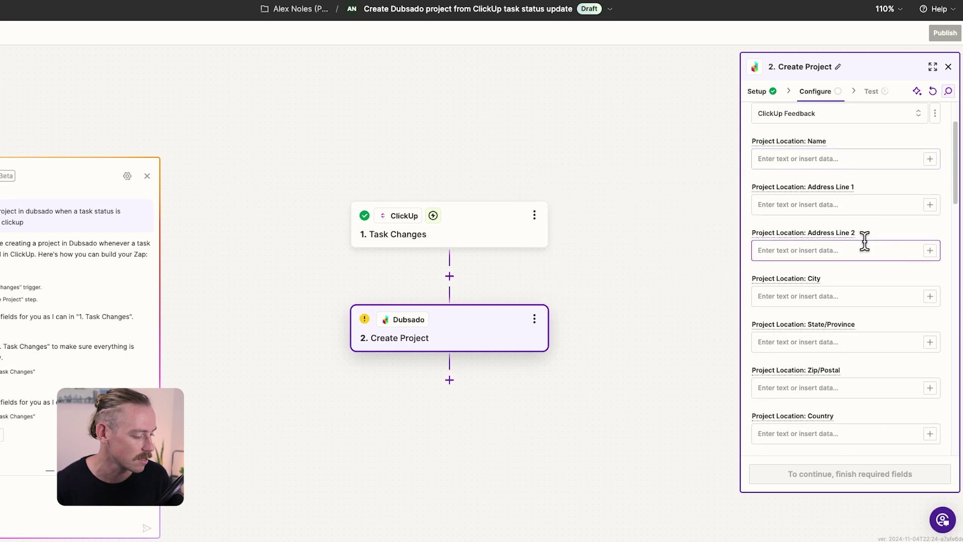
scroll(864, 241, "down", 2)
scroll(864, 241, "down", 2)
scroll(864, 241, "down", 5)
scroll(852, 170, "up", 3)
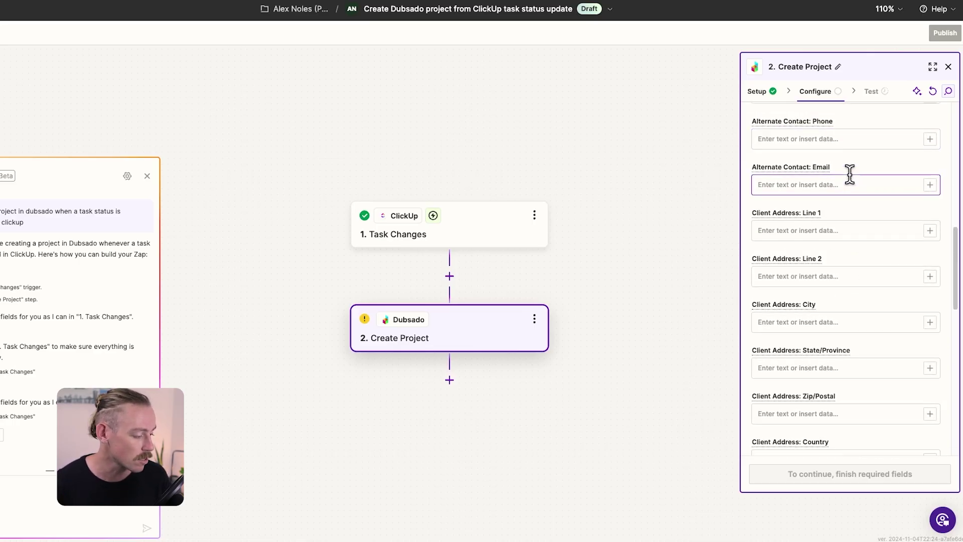
Step: Enter 'A' as the alternate contact first name and set Project Status to Job: No Status
left_click(846, 189)
type("Alex")
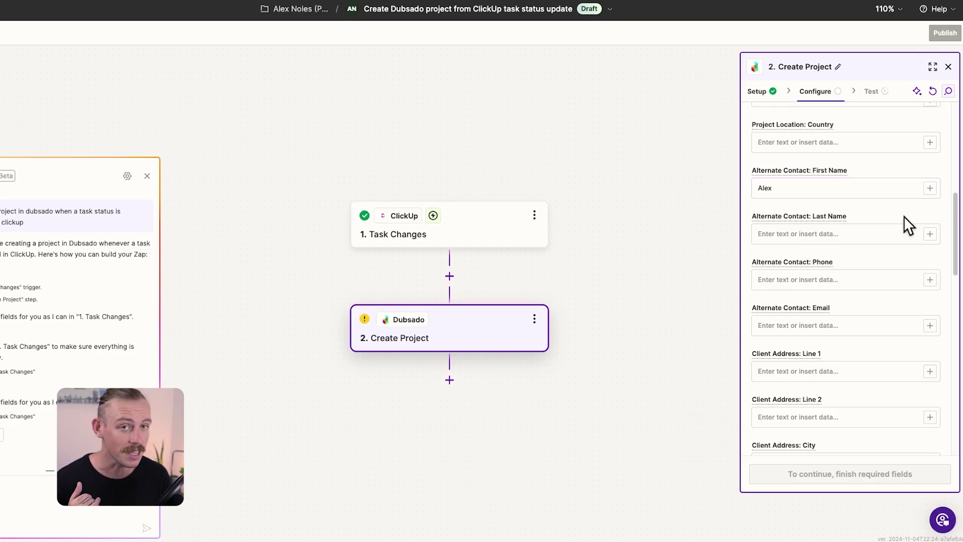
scroll(903, 215, "down", 2)
scroll(903, 215, "down", 6)
scroll(903, 215, "down", 2)
scroll(872, 287, "down", 2)
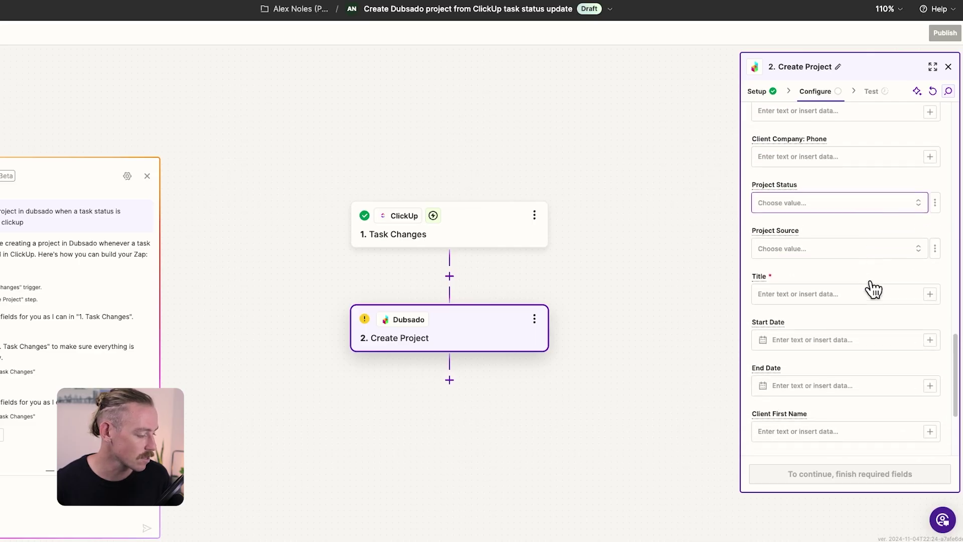
left_click(822, 190)
left_click(652, 246)
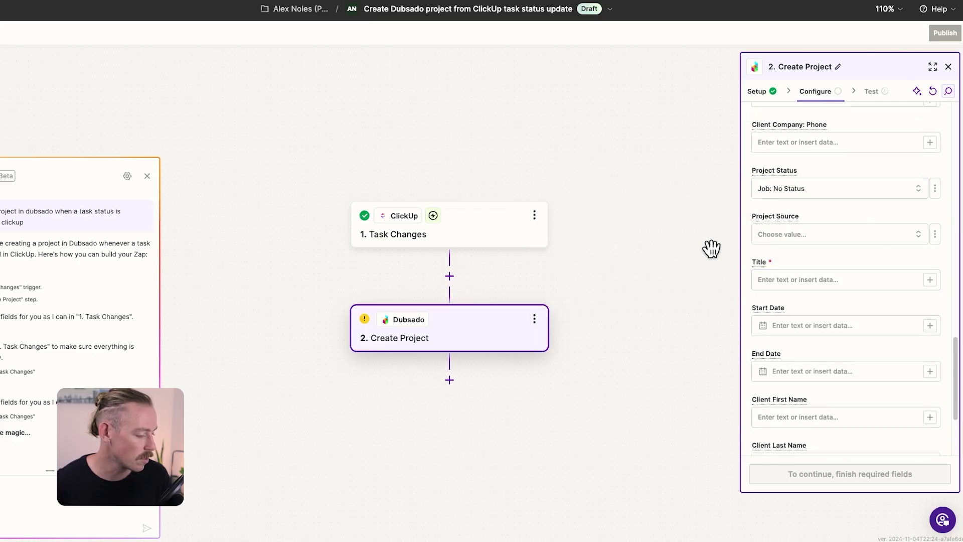
left_click(844, 280)
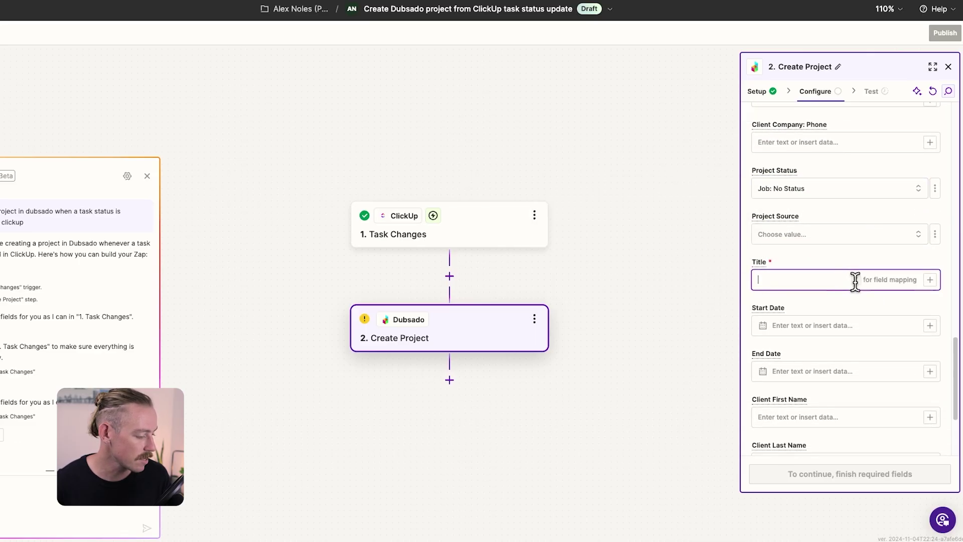
Step: Map the ClickUp Task Name into the project Title field
left_click(930, 279)
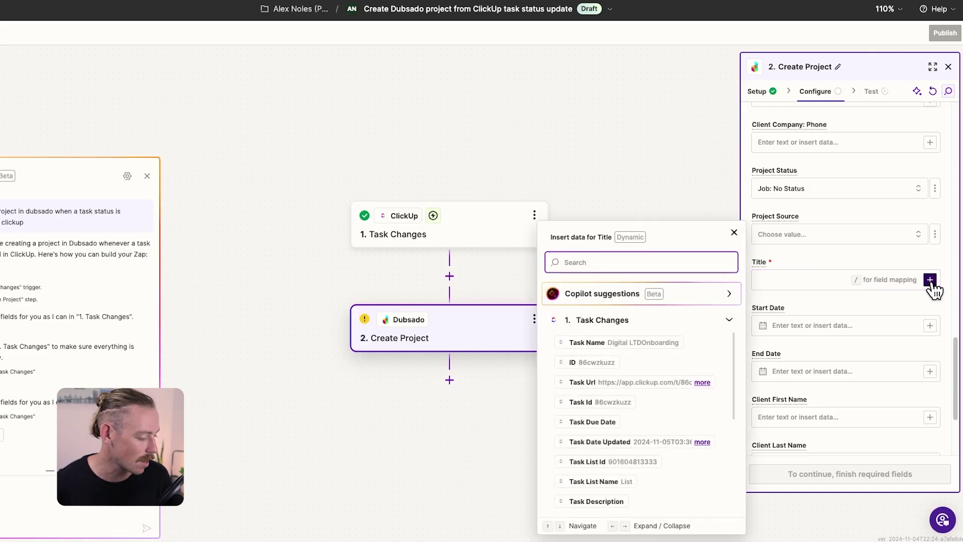
left_click(637, 346)
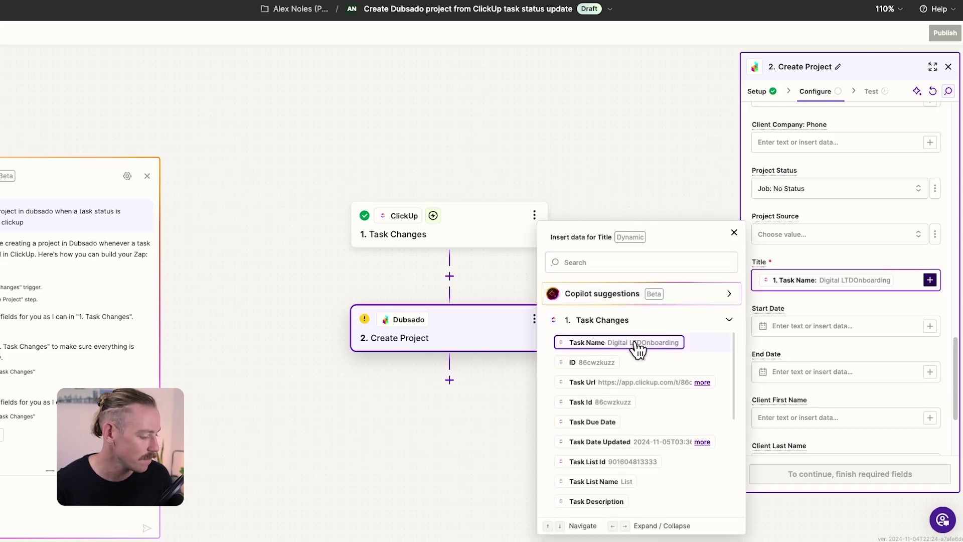
left_click(825, 326)
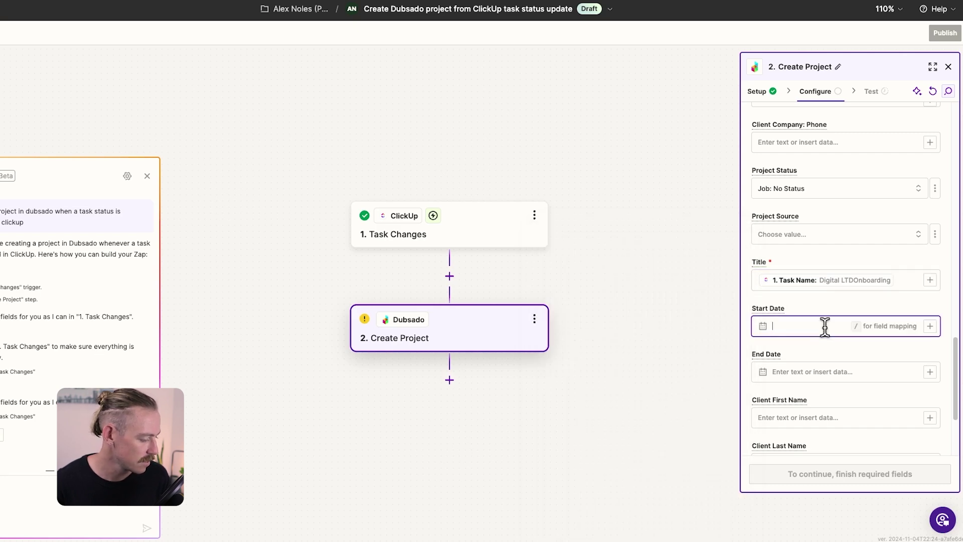
scroll(853, 376, "down", 2)
Step: Map Task Custom Field Email Value into the Client Email field
left_click(930, 415)
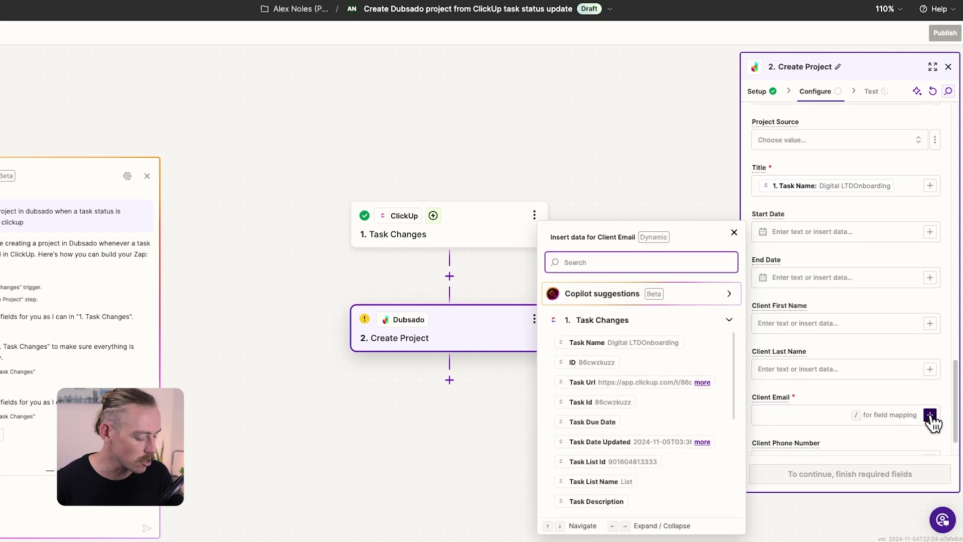
type("email")
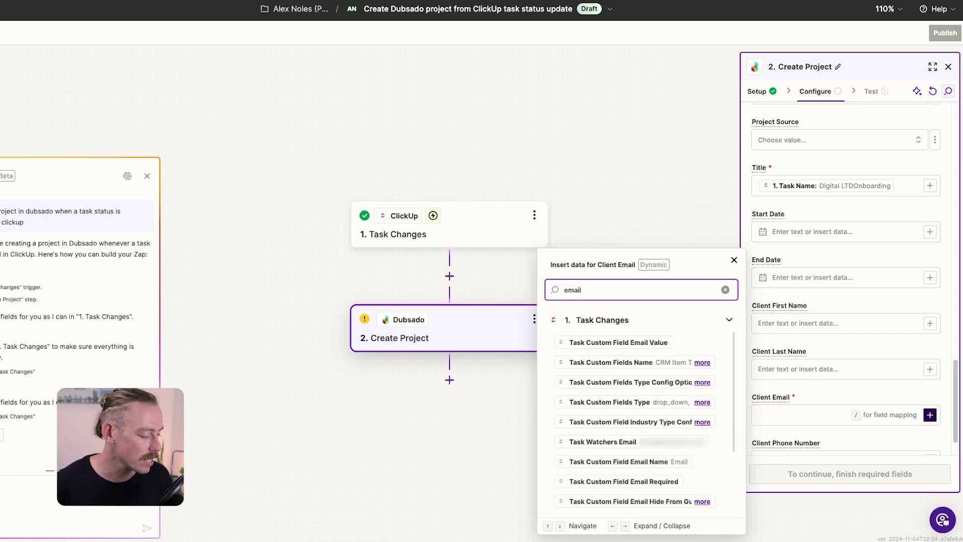
scroll(674, 453, "down", 1)
scroll(676, 451, "up", 2)
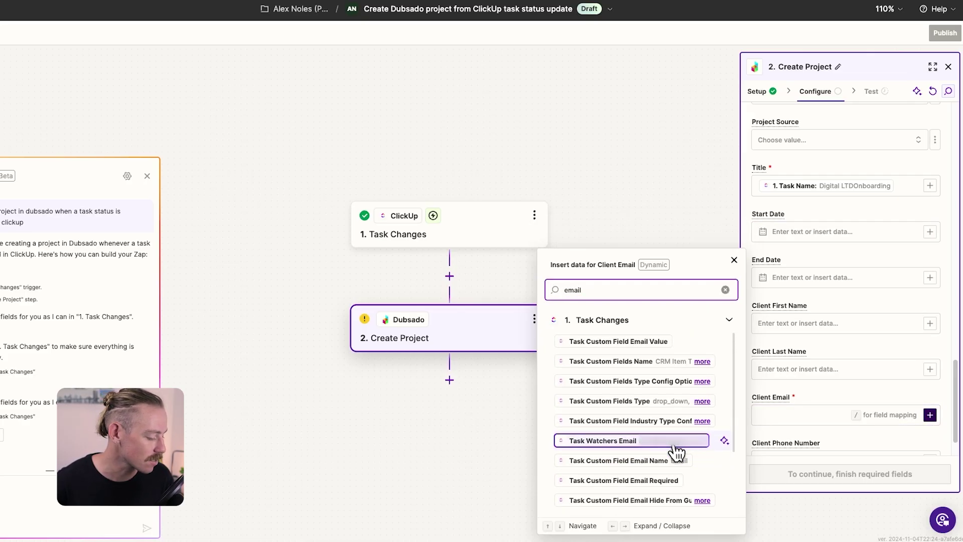
left_click(647, 342)
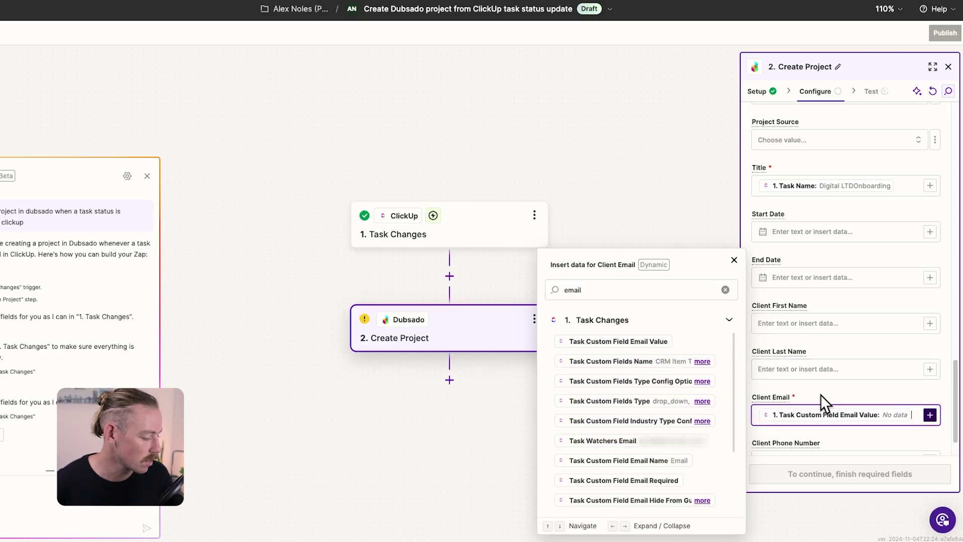
Step: Continue and run the Create Project step test to create the Dubsado project
scroll(820, 393, "down", 1)
left_click(875, 475)
scroll(875, 475, "down", 5)
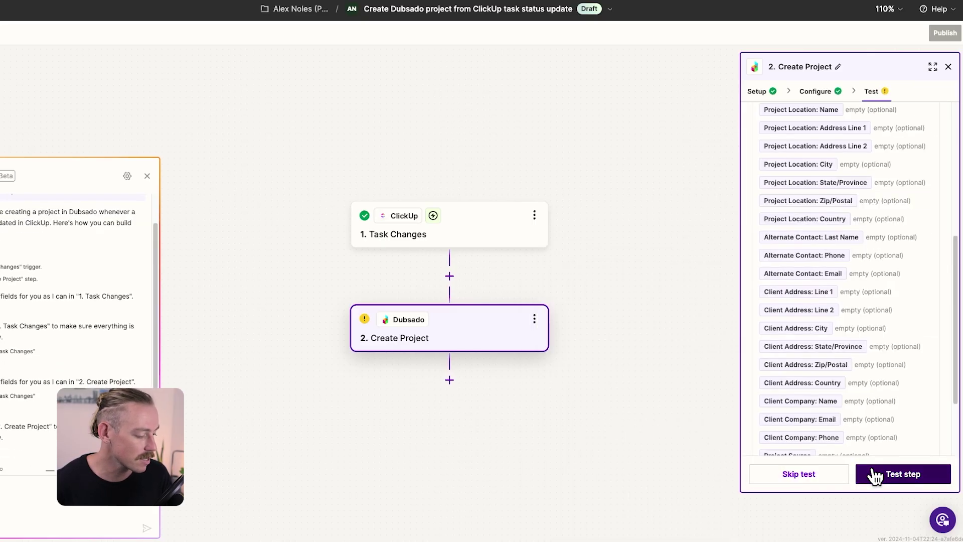
left_click(907, 482)
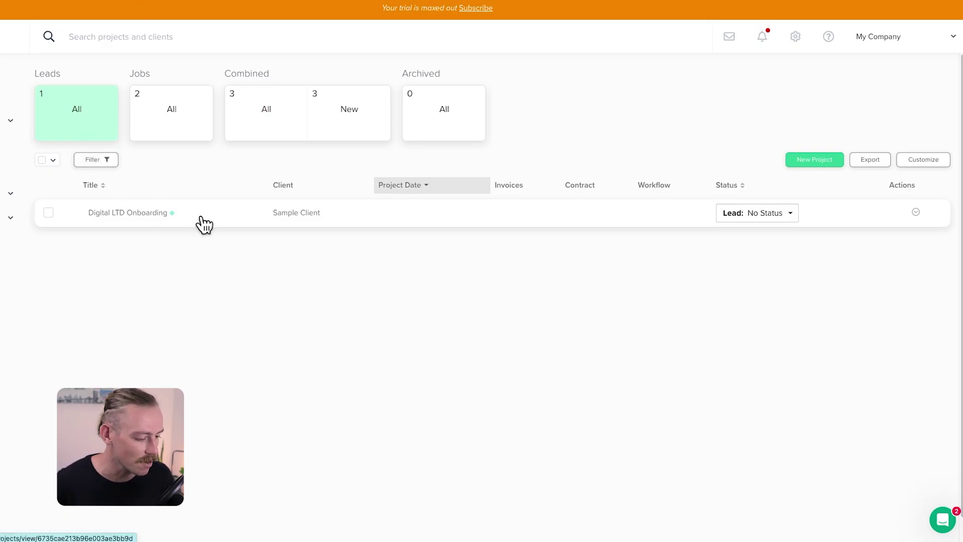
Step: Show the Combined 'All' projects list including the Digital LTD Onboarding lead
left_click(251, 135)
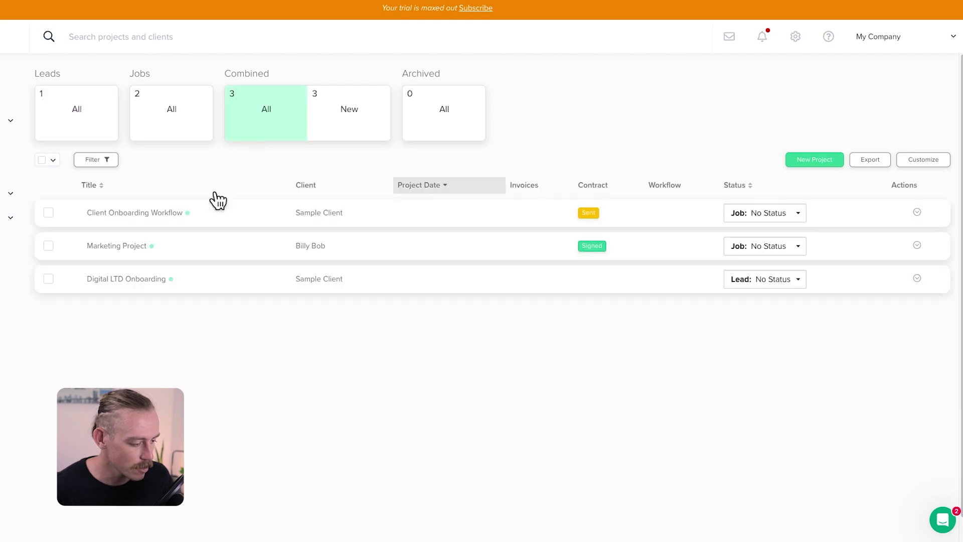